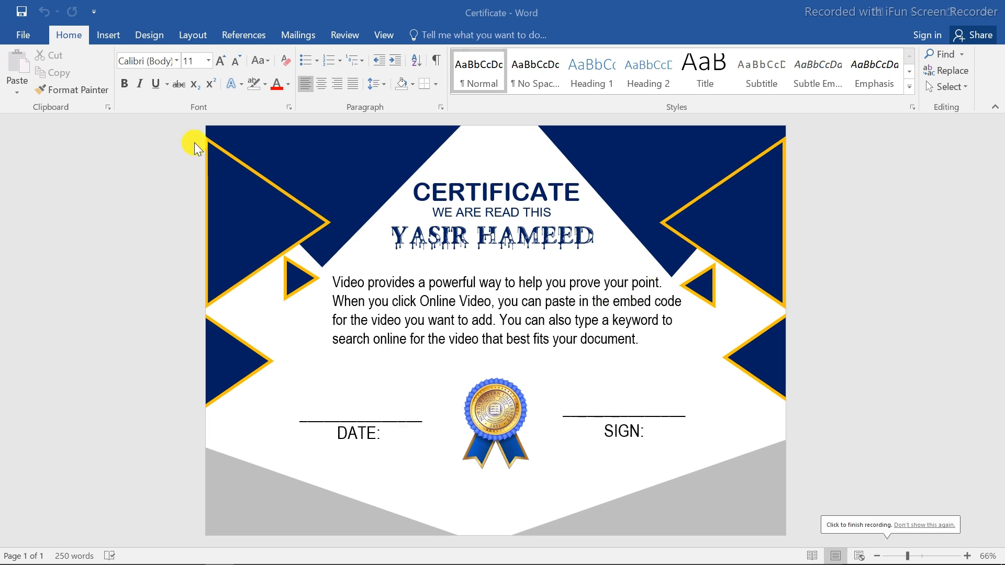
Step: Create a new blank Word document
click(27, 39)
click(31, 90)
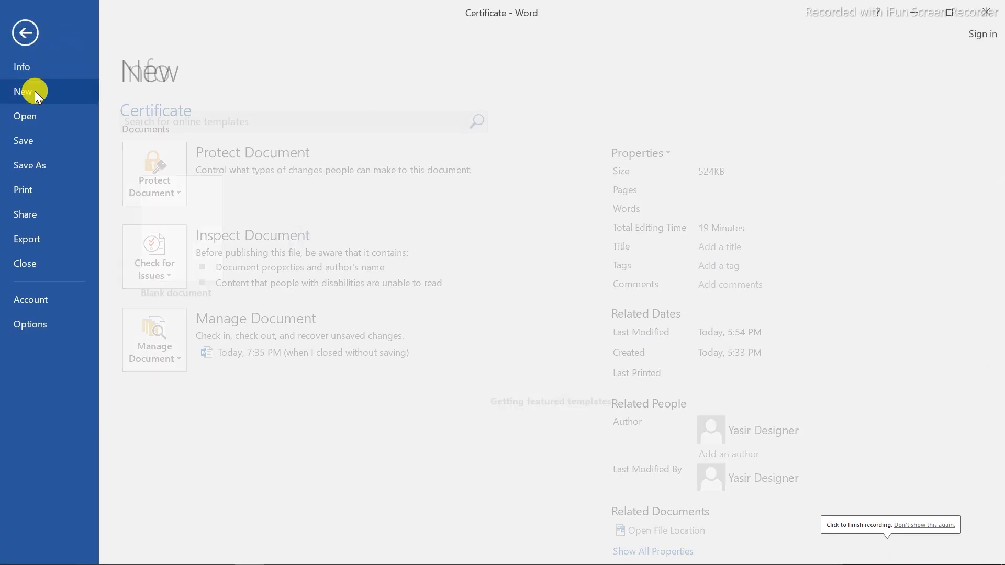
click(204, 229)
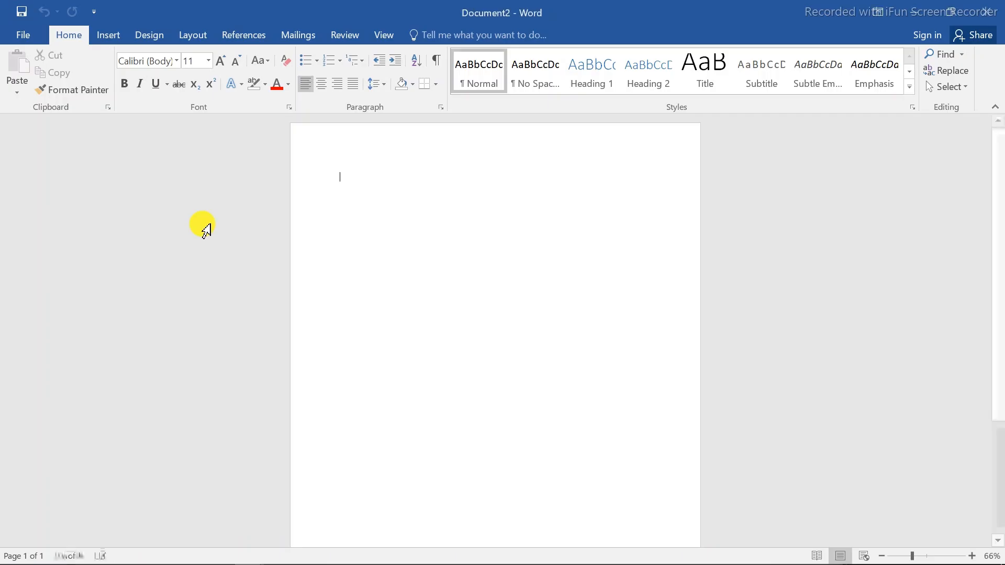
Step: Switch the page to landscape orientation and bring up the Shapes gallery
click(143, 33)
click(177, 36)
click(63, 92)
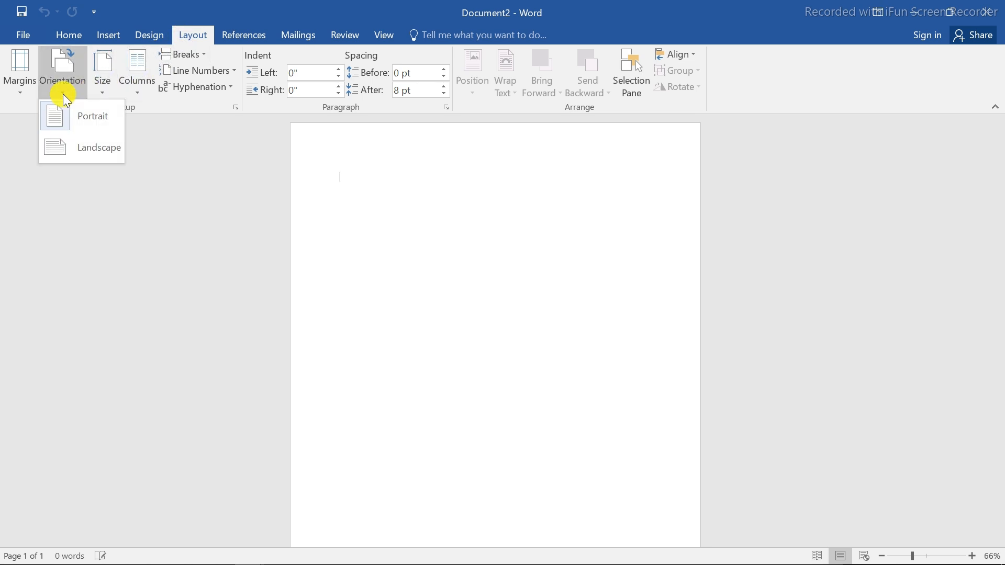
click(98, 155)
click(108, 34)
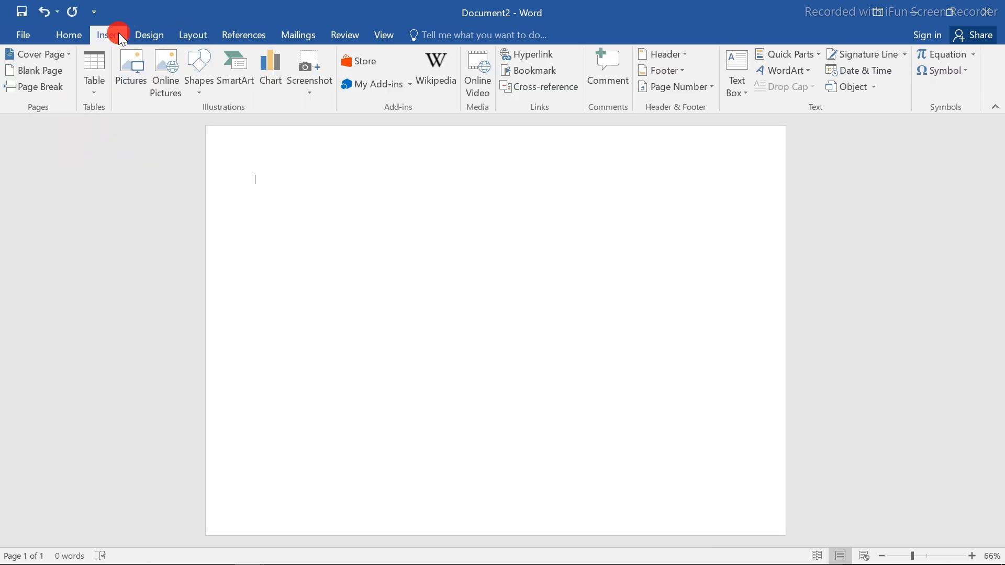
click(198, 78)
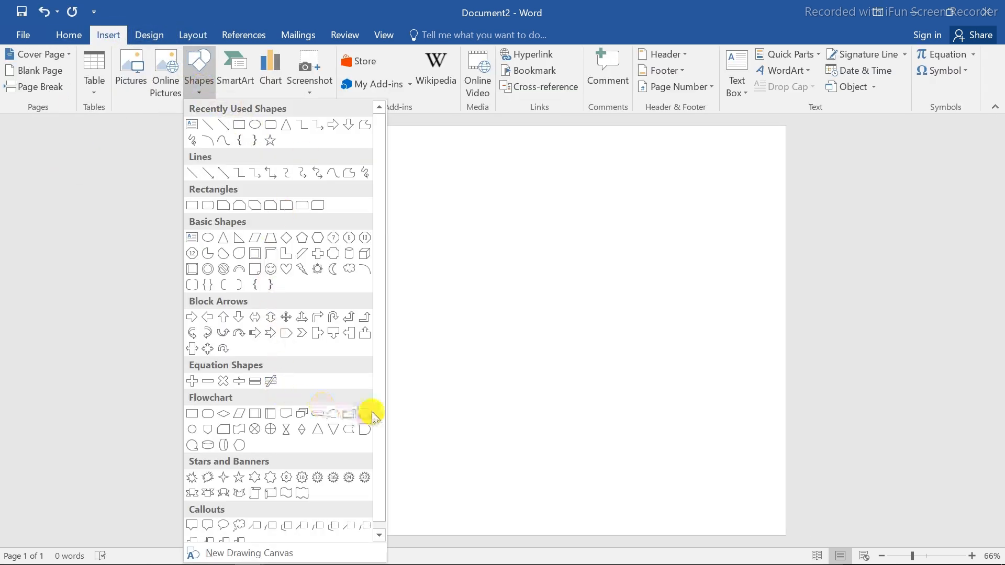
Step: Draw a downward-pointing triangle, tilt it slightly, and place it over the top-left corner
click(334, 430)
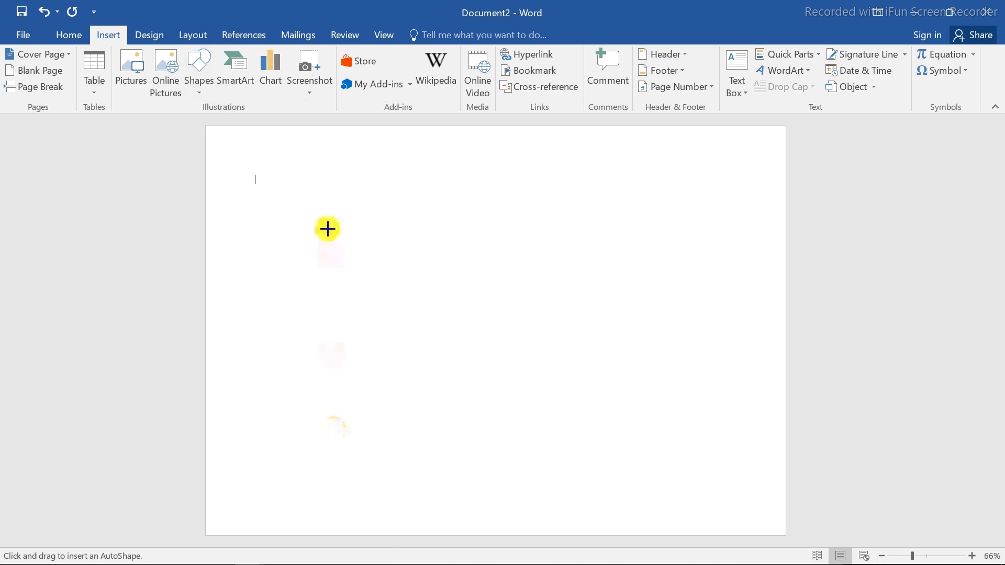
drag(263, 167, 612, 351)
drag(440, 144, 426, 140)
drag(406, 204, 323, 155)
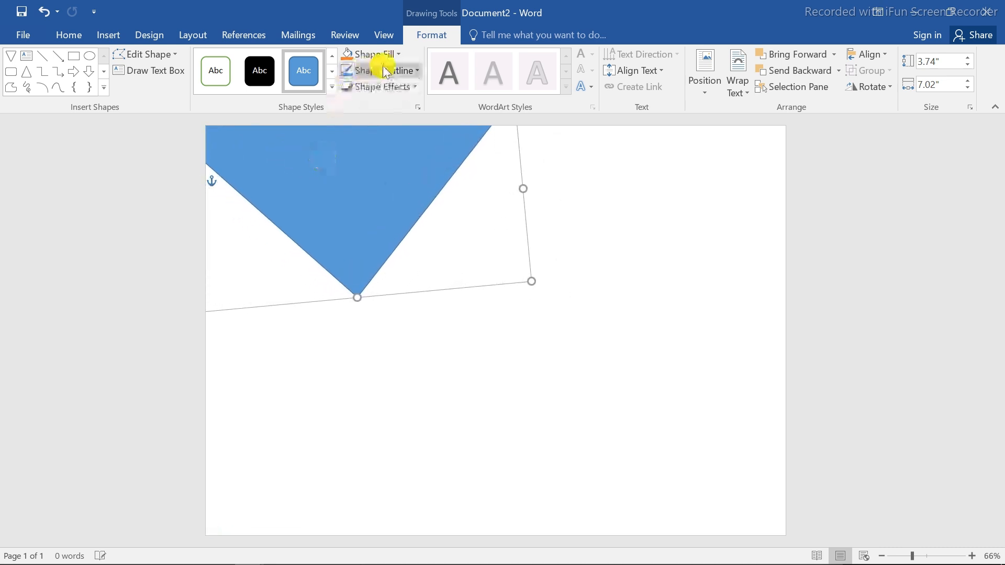
Step: Remove the triangle's outline and fill it with dark navy blue
click(417, 72)
click(366, 198)
click(380, 55)
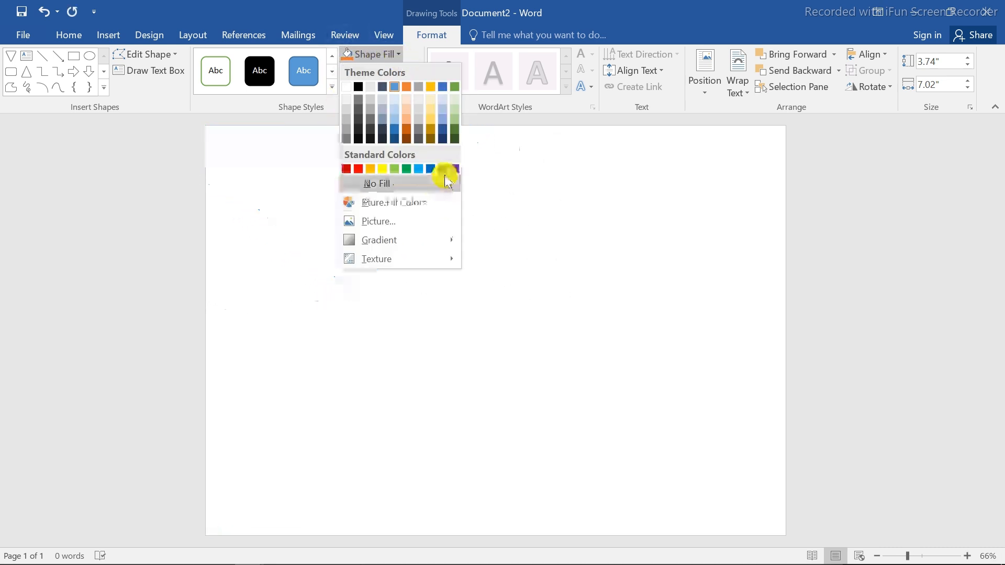
click(441, 170)
Step: Copy the navy triangle to the top-right and rotate it nearly upright
drag(397, 182, 686, 189)
drag(669, 131, 696, 130)
drag(721, 176, 682, 206)
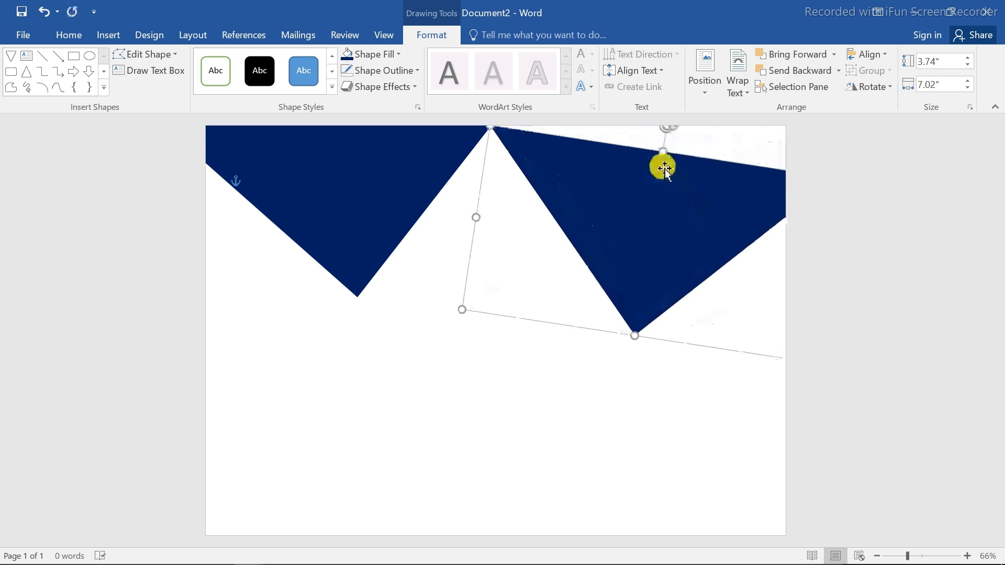
mouse_move(670, 135)
mouse_down()
mouse_move(654, 135)
mouse_move(704, 143)
mouse_move(668, 130)
mouse_move(681, 148)
mouse_move(688, 140)
mouse_move(675, 136)
mouse_up()
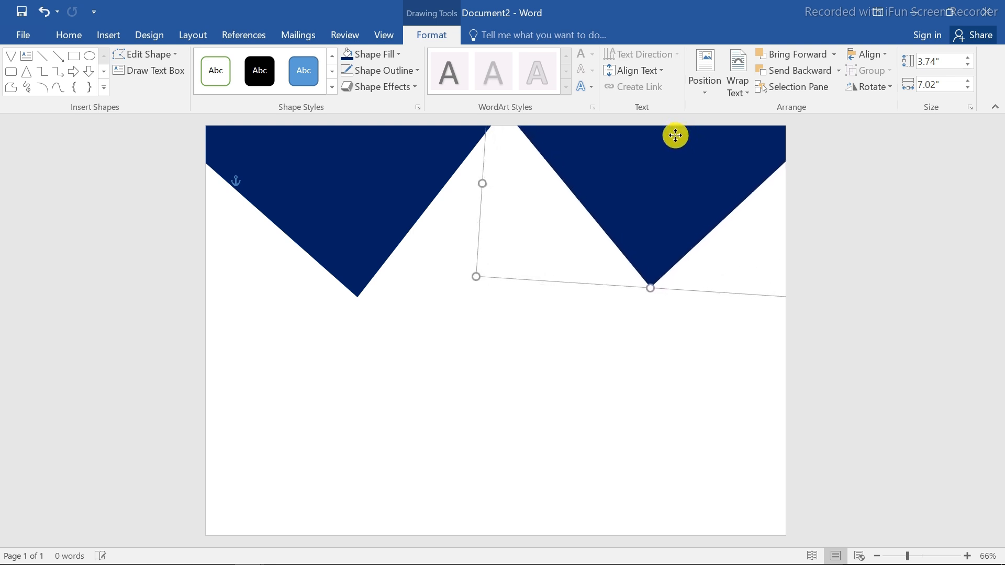
Step: Nudge the right triangle left and lengthen it, then raise the left triangle's tip
click(532, 339)
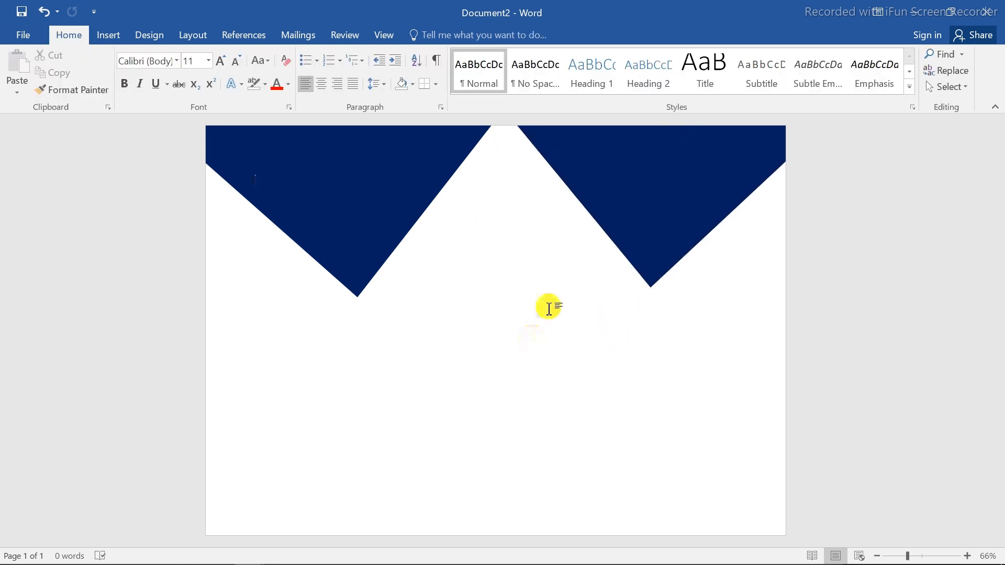
click(628, 230)
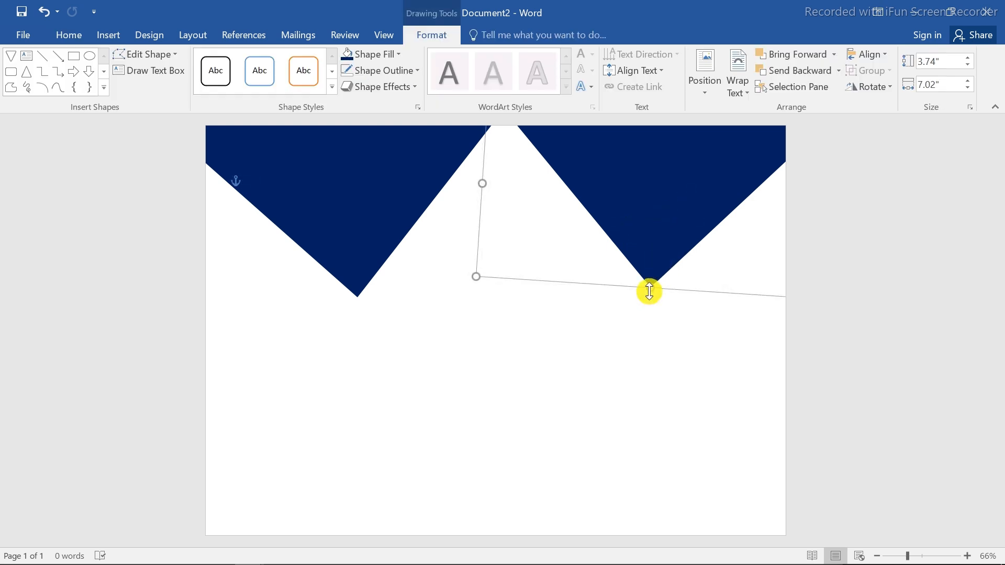
drag(500, 198, 479, 183)
drag(648, 288, 650, 264)
click(380, 244)
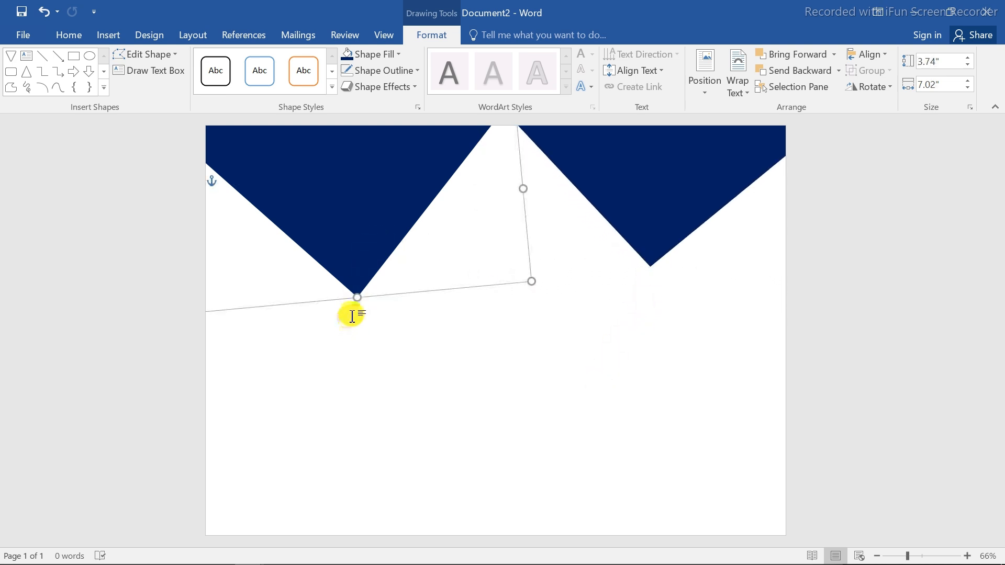
drag(357, 297, 347, 265)
click(411, 332)
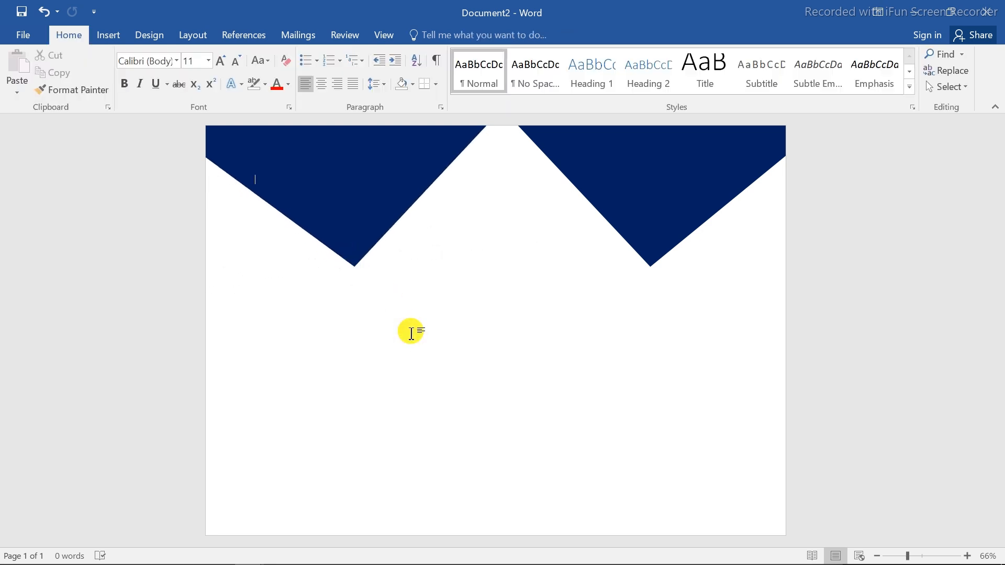
click(108, 34)
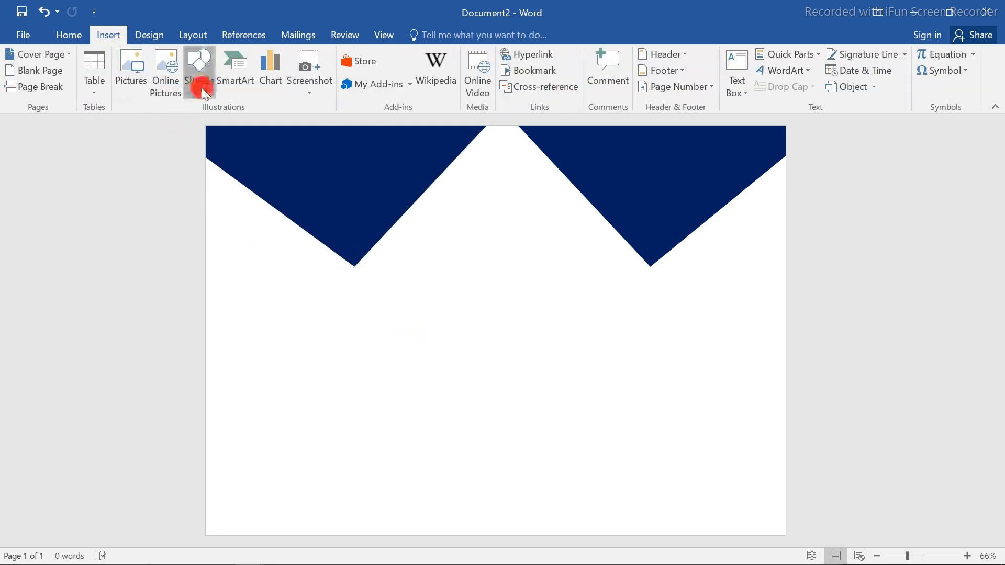
Step: Draw a large triangle pointing right and place it against the top-left edge
click(199, 73)
click(193, 125)
drag(230, 275, 376, 384)
drag(299, 251, 222, 329)
drag(296, 318, 254, 205)
drag(313, 288, 360, 336)
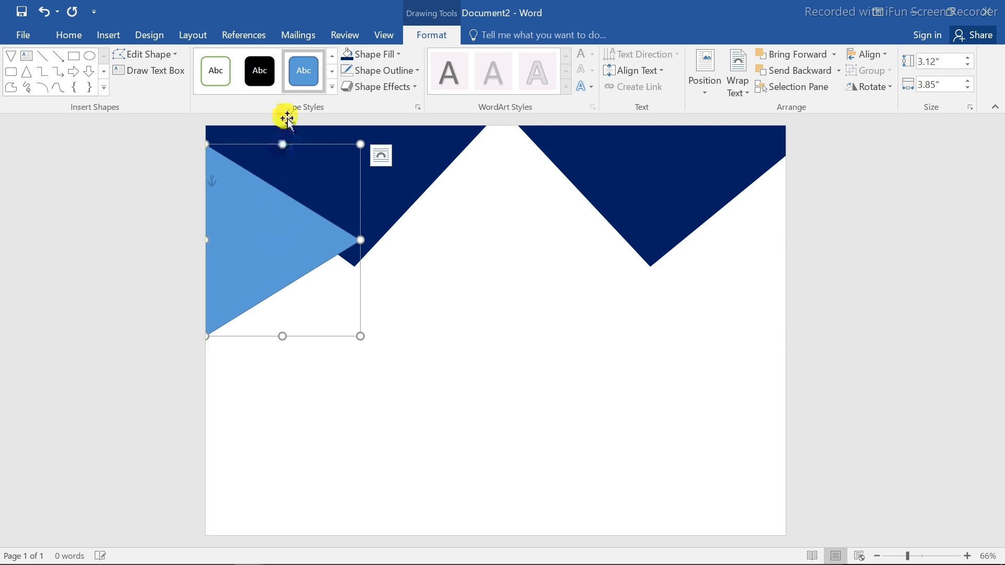
Step: Give the triangle a 4½ pt gold outline and navy fill, 2.7 inches wide
click(411, 70)
click(374, 184)
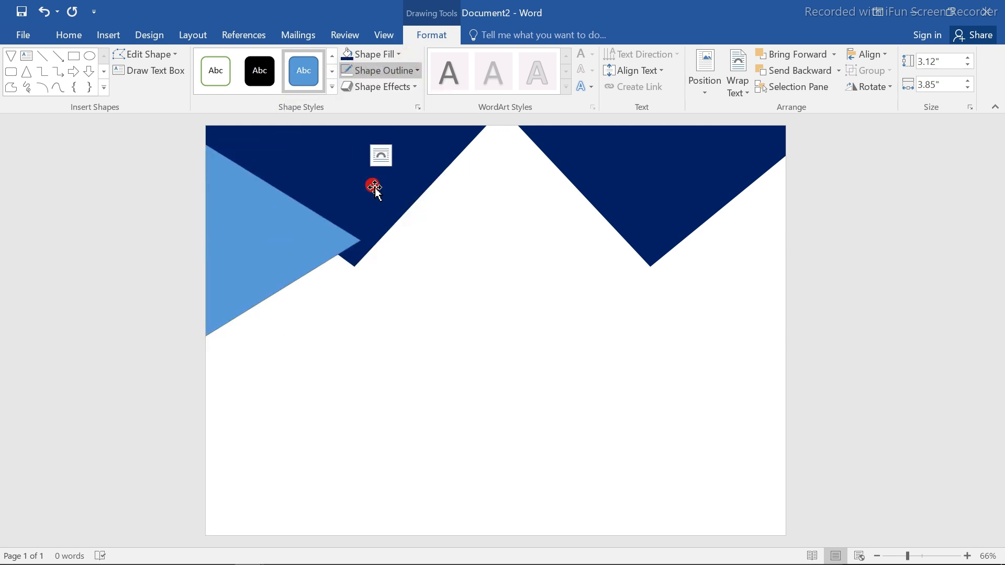
click(415, 71)
mouse_move(413, 237)
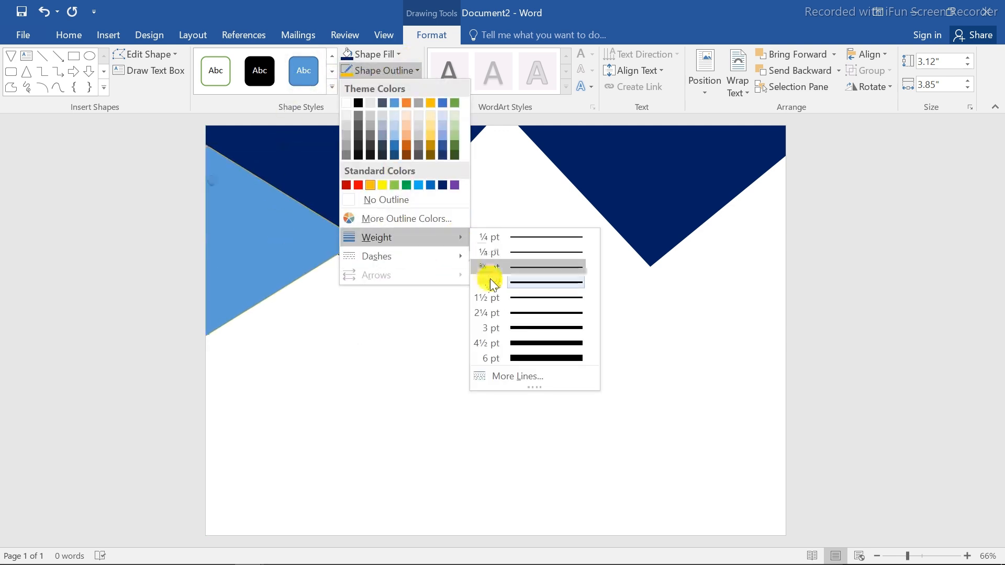
click(528, 344)
click(348, 54)
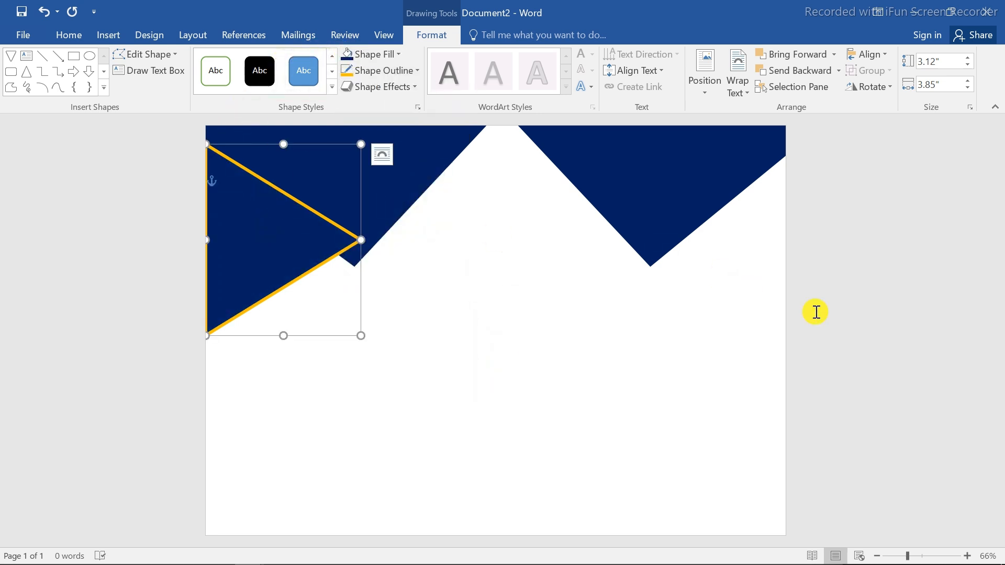
drag(361, 240, 341, 240)
Step: Duplicate the triangle with Ctrl+D, move it to the right edge, and flip it horizontally
key(ctrl+d)
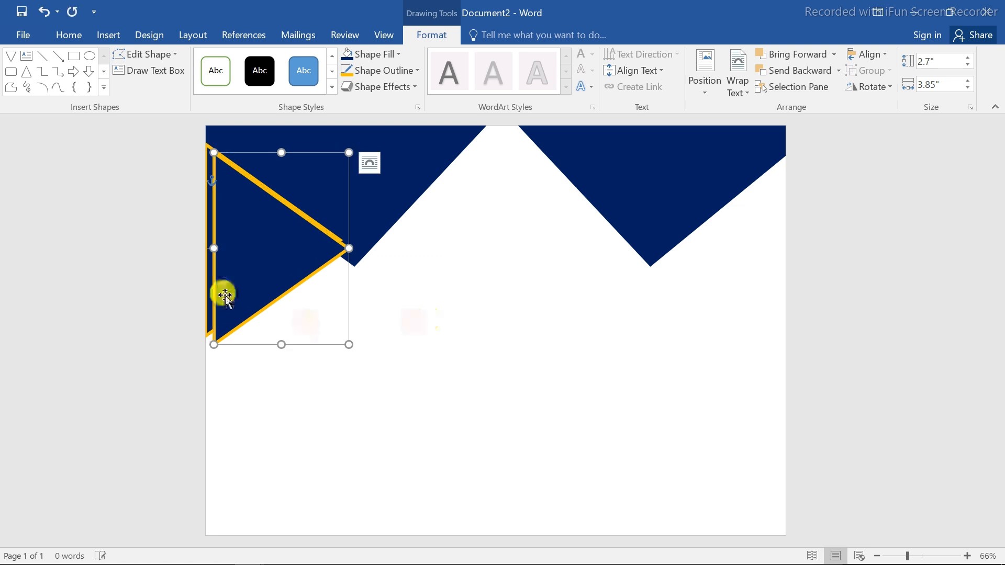
drag(203, 230, 650, 231)
click(869, 86)
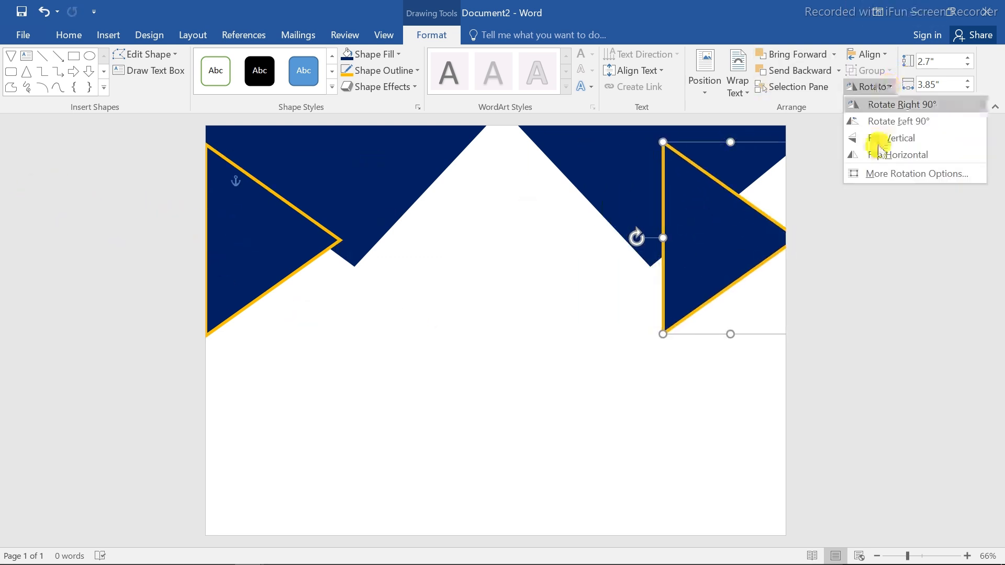
click(888, 157)
drag(774, 220, 754, 220)
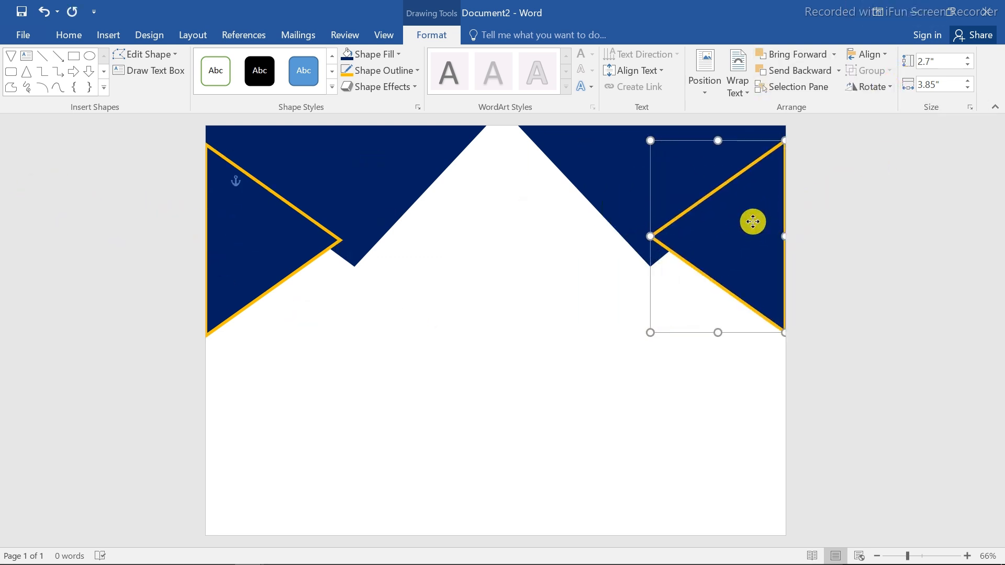
Step: Add small copies below the big triangles, mirroring the right one
drag(276, 229, 309, 293)
drag(383, 220, 675, 258)
click(868, 86)
click(881, 161)
Step: Shrink the small left accent triangle slightly
click(625, 323)
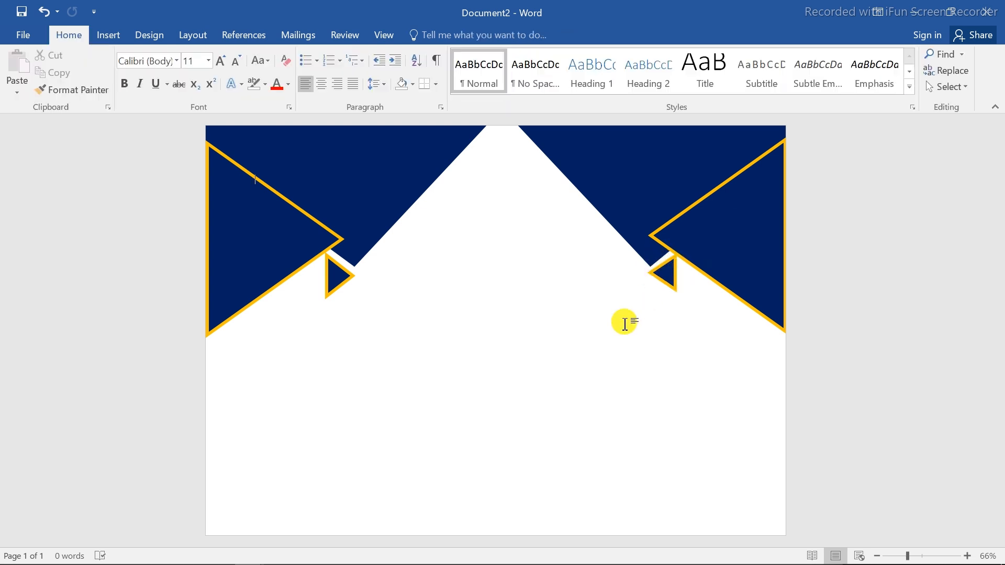
click(669, 274)
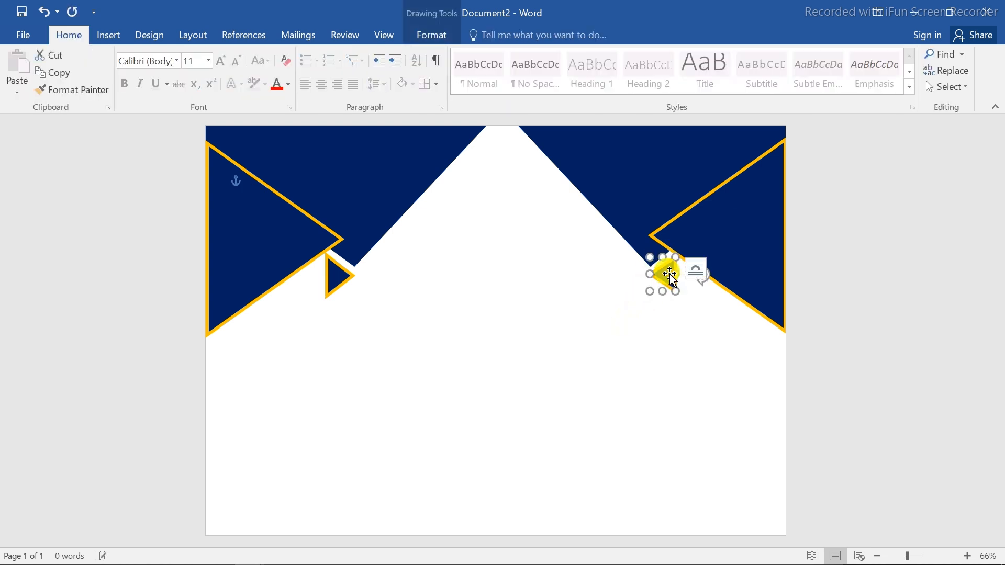
click(621, 295)
click(339, 282)
drag(325, 255, 325, 265)
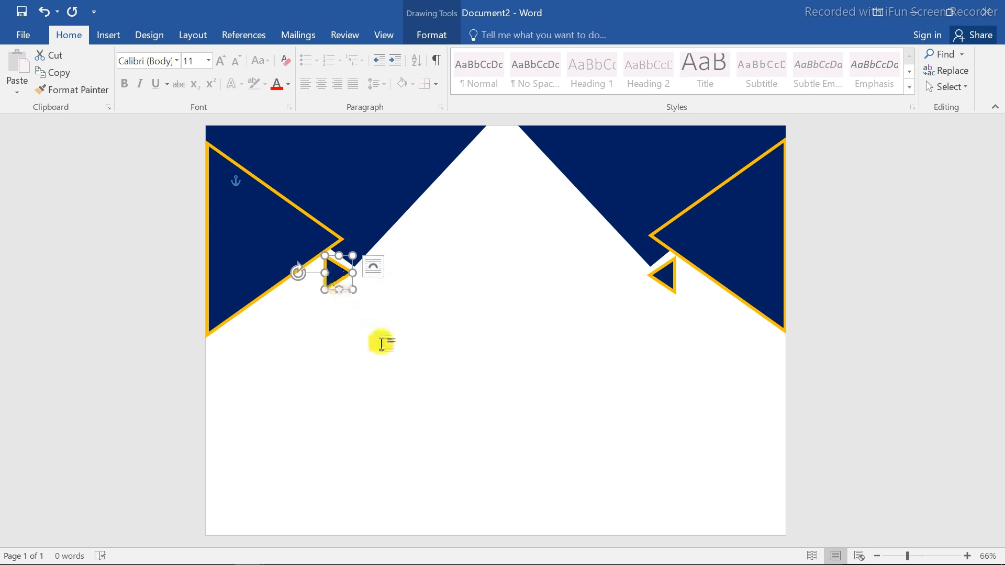
click(383, 361)
click(336, 277)
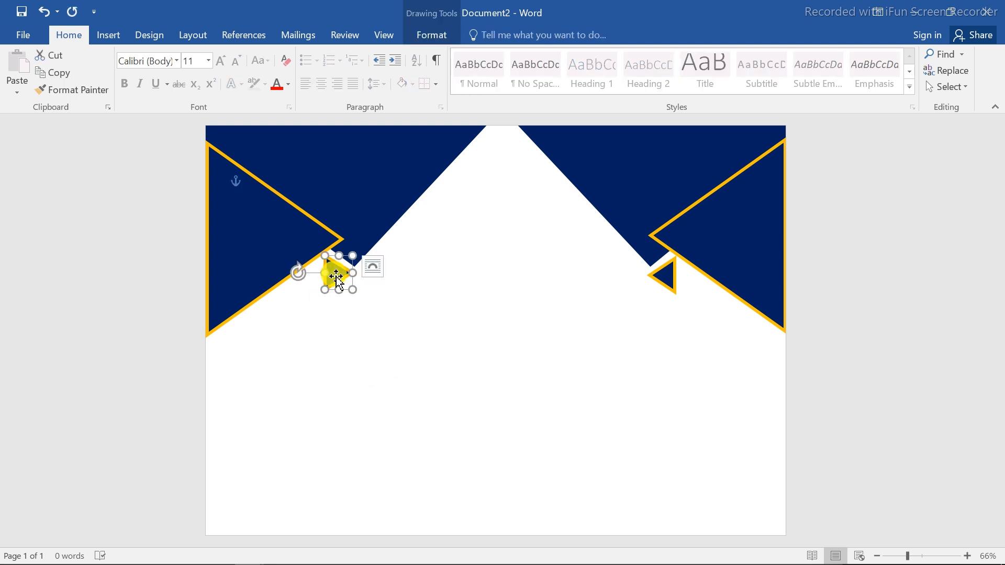
Step: Duplicate the big left triangle lower down, shrink it, and remove its gold outline
click(252, 260)
drag(252, 260, 231, 413)
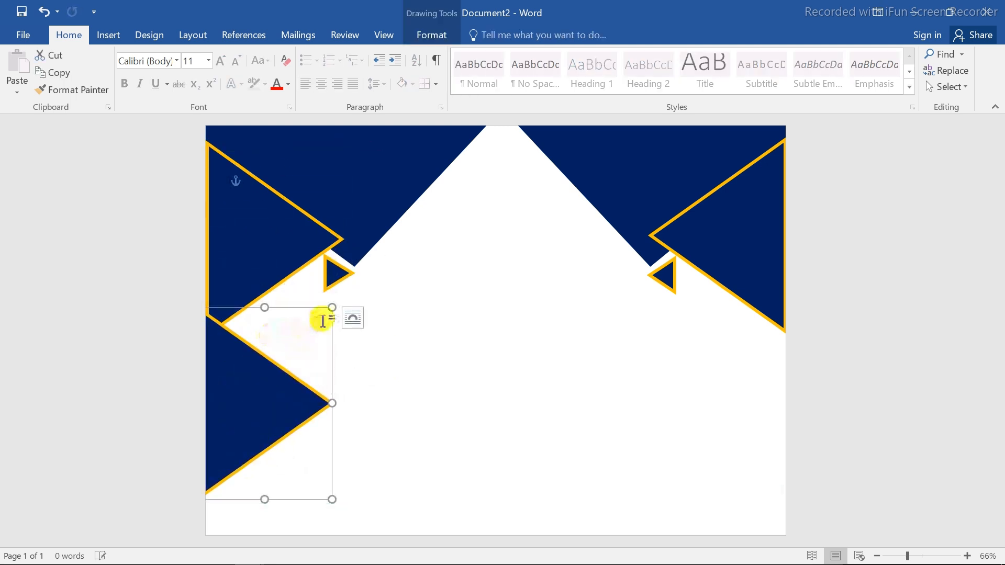
drag(332, 307, 269, 370)
drag(220, 441, 720, 388)
click(428, 39)
click(377, 70)
click(366, 198)
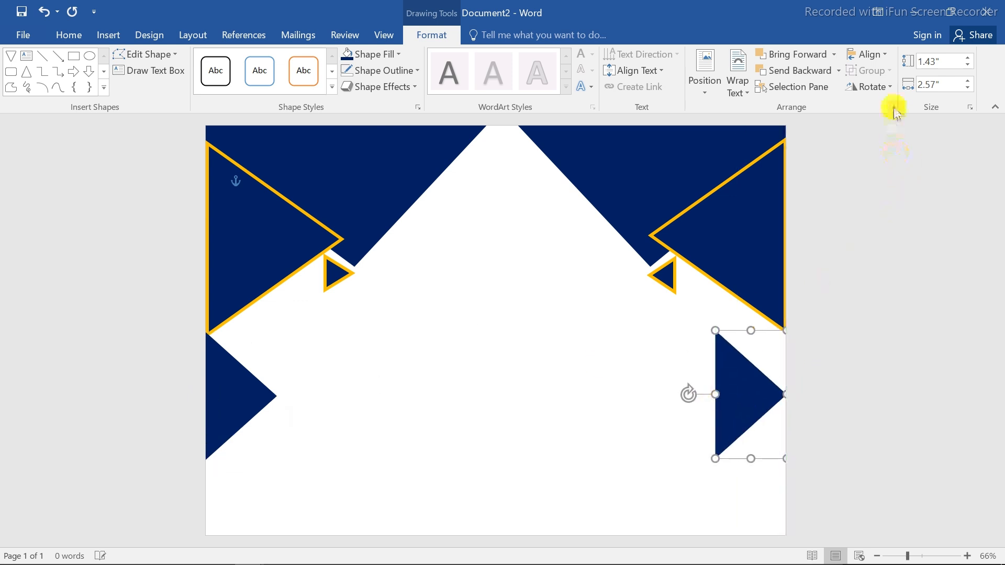
Step: Flip the right mid-edge triangle horizontally so it points inward
click(870, 87)
click(881, 150)
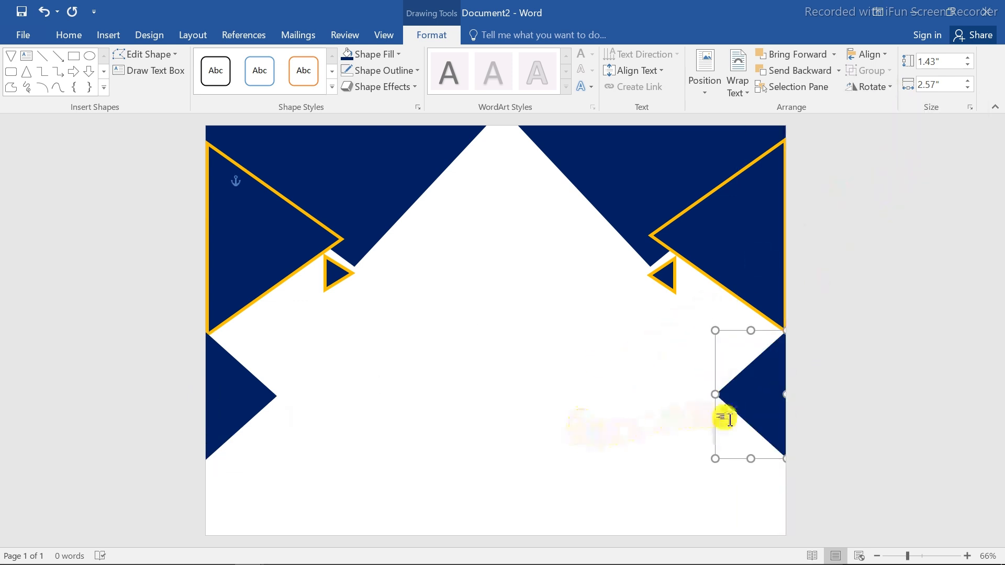
click(460, 426)
click(240, 410)
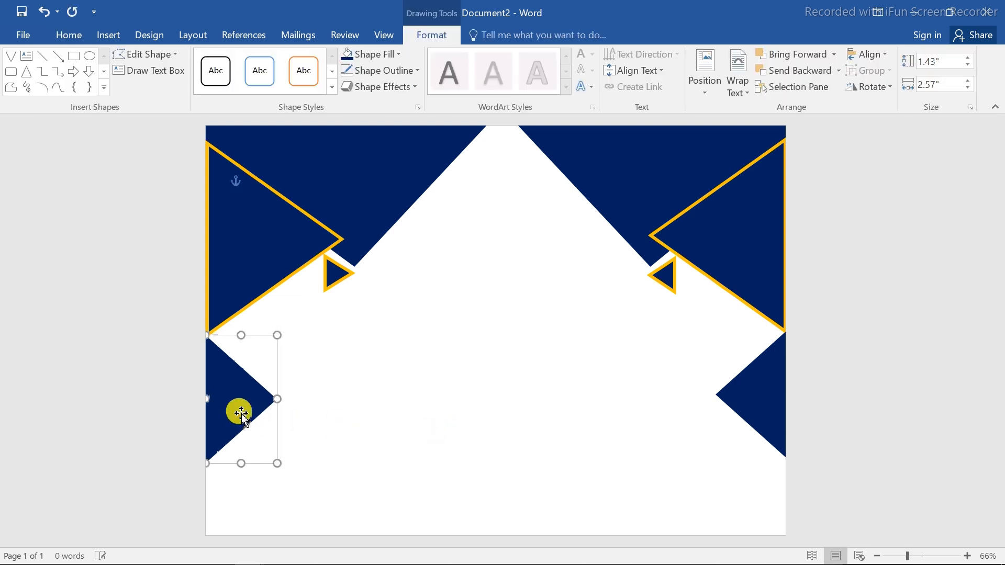
click(437, 347)
Step: Draw a right triangle across the bottom-left of the page, aligned with the left edge
click(115, 40)
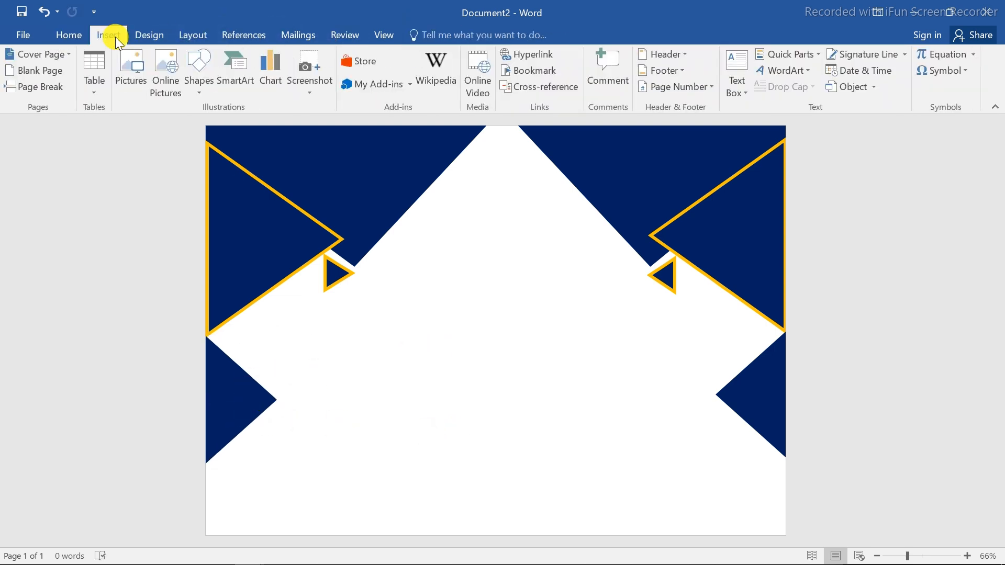
click(199, 79)
click(302, 125)
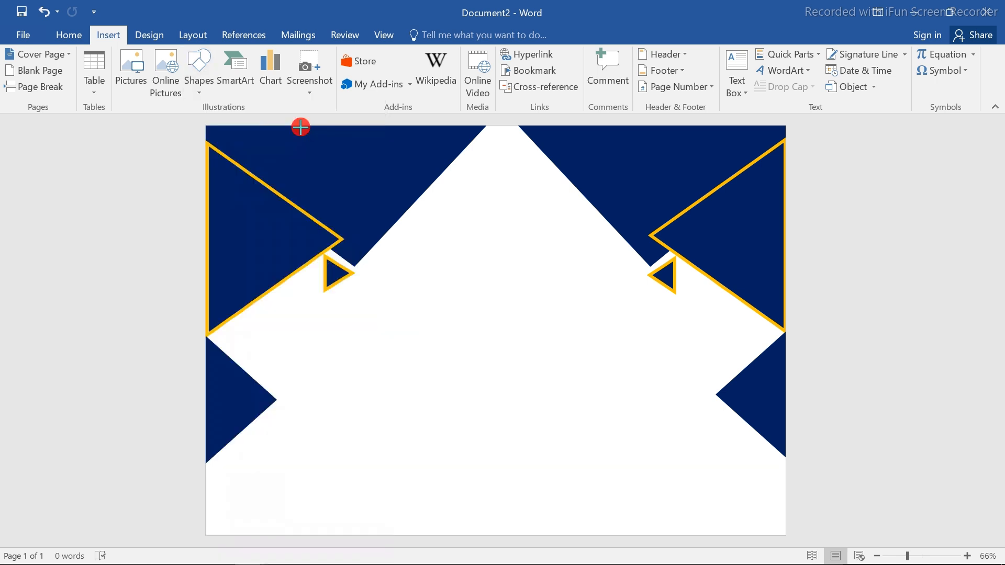
mouse_move(260, 463)
mouse_down()
mouse_move(581, 559)
mouse_move(529, 516)
mouse_move(538, 556)
mouse_move(493, 523)
mouse_up()
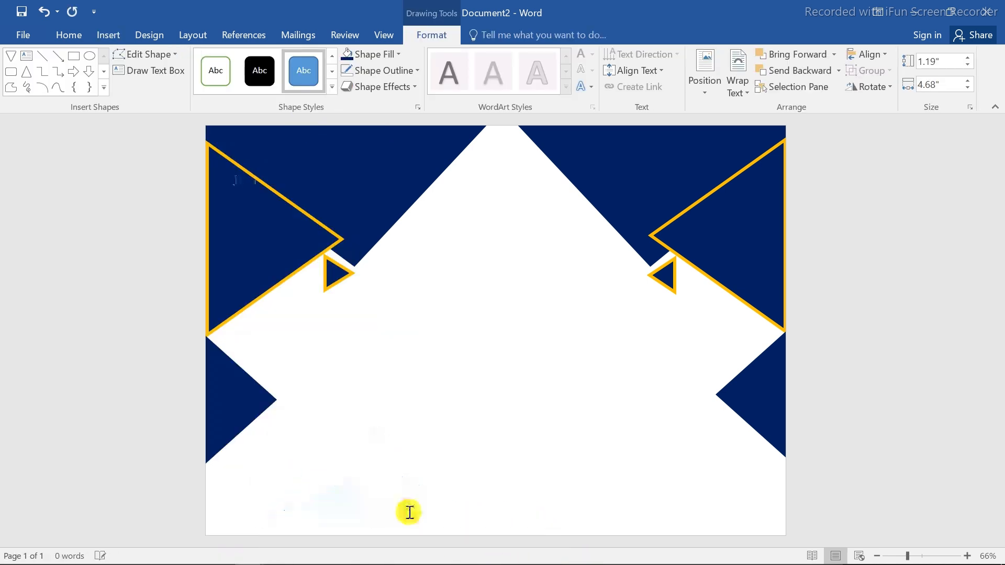
click(409, 512)
click(109, 35)
click(199, 79)
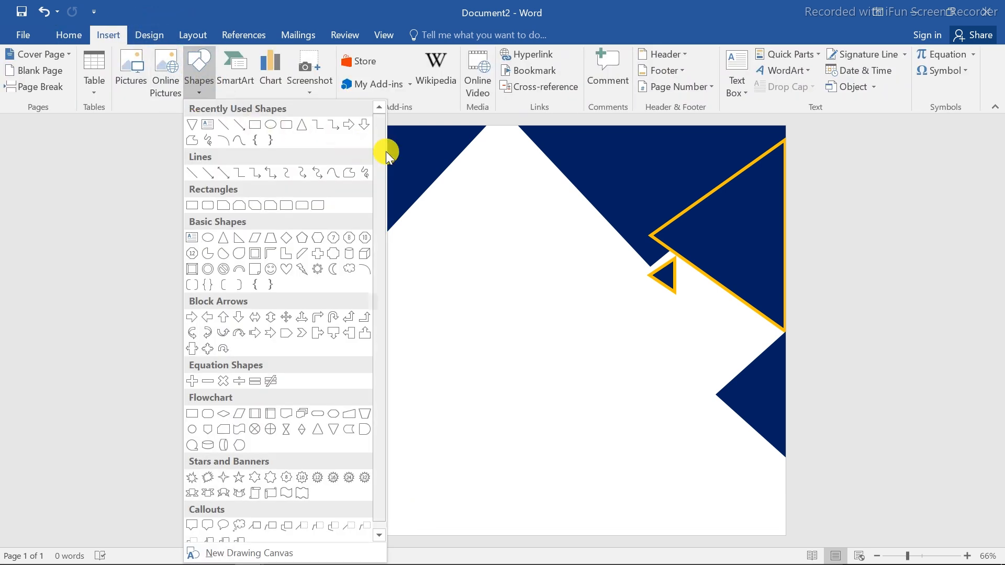
drag(385, 152, 390, 181)
click(239, 234)
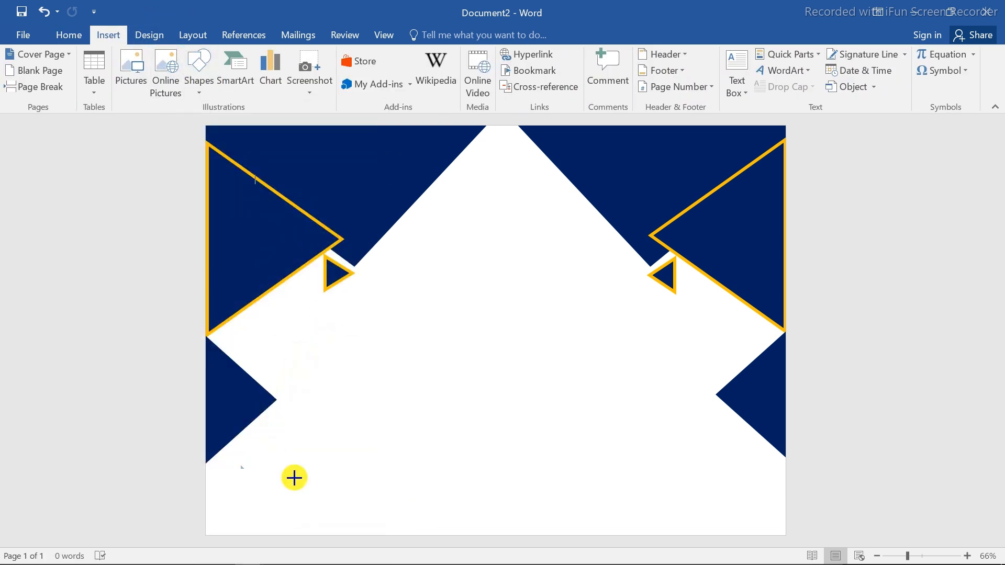
drag(242, 464, 544, 553)
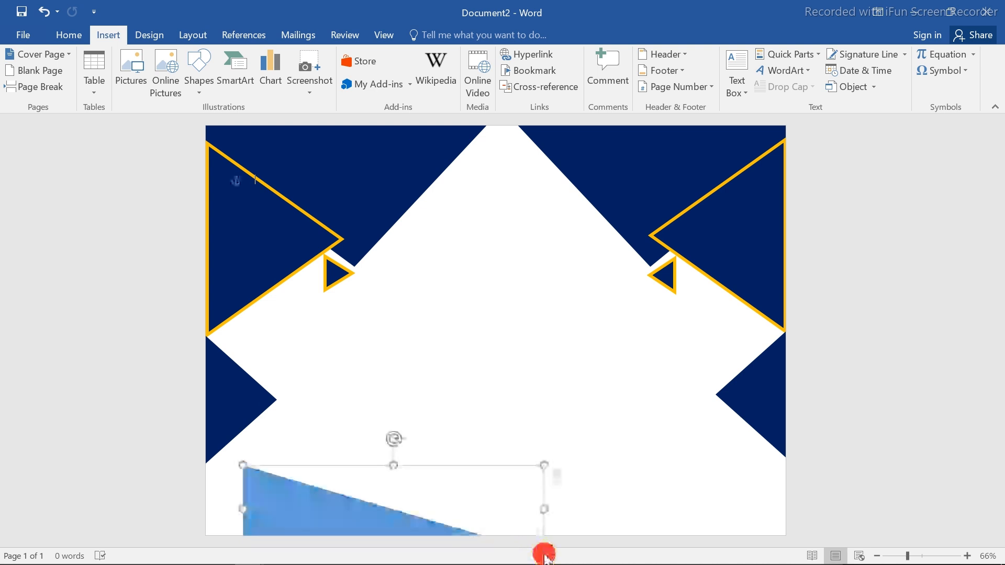
drag(344, 511, 310, 507)
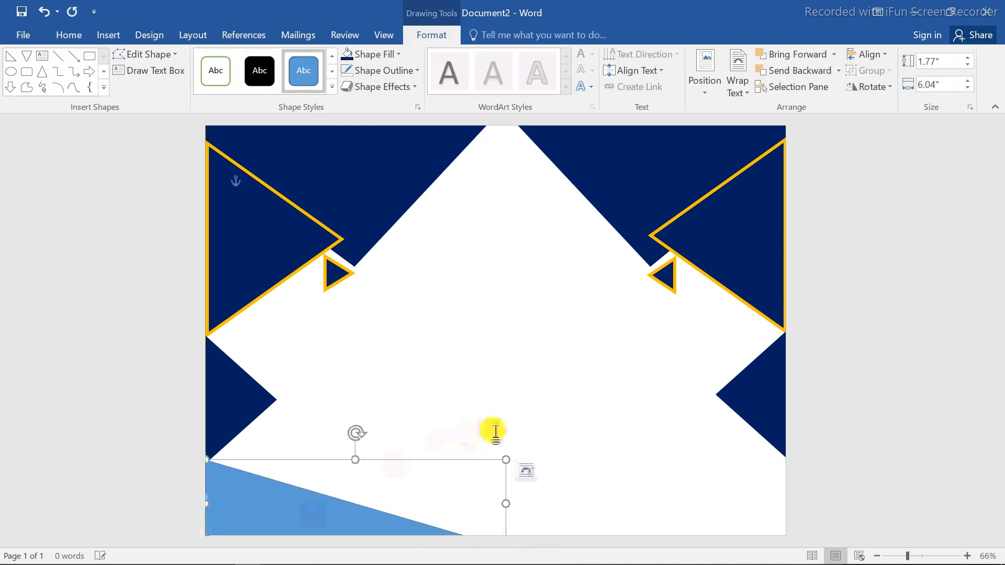
drag(505, 459, 528, 447)
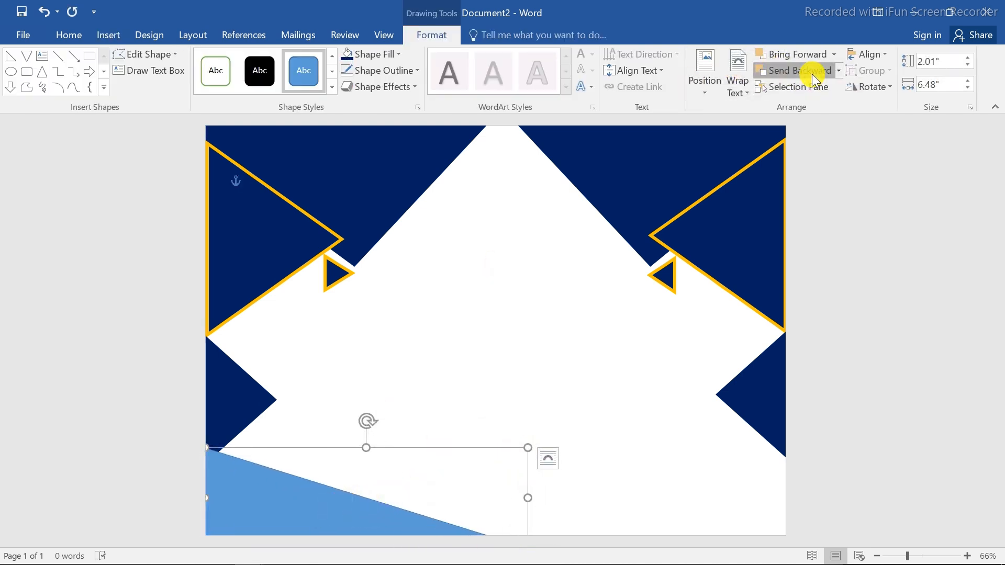
Step: Send the bottom triangle to back, flatten it, and fill it grey
click(837, 70)
click(801, 105)
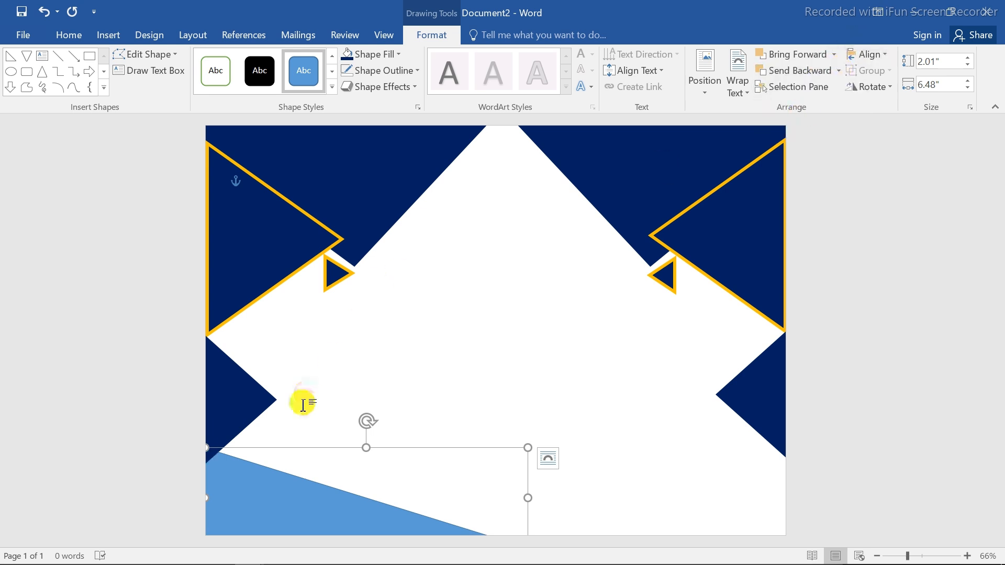
drag(367, 449, 366, 460)
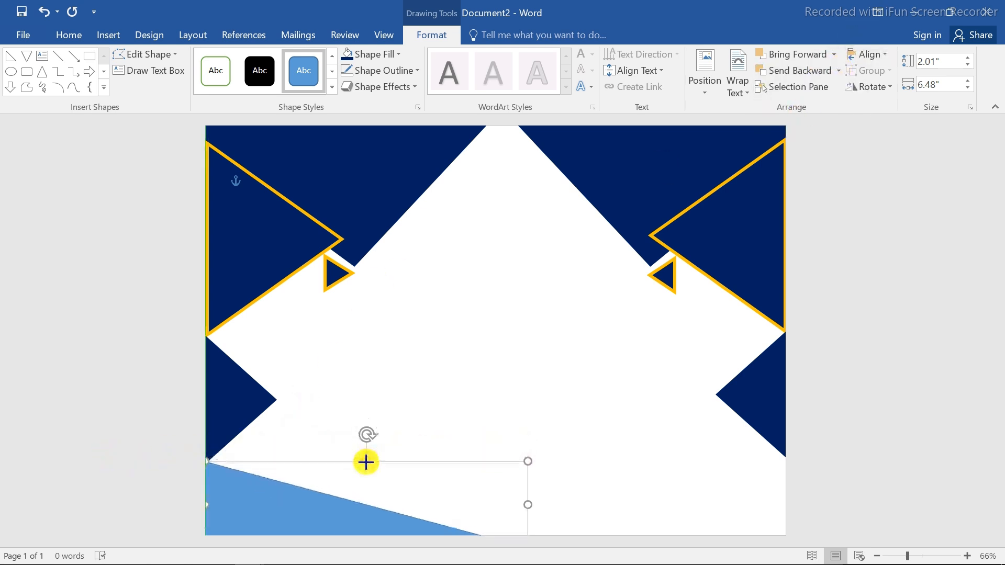
click(371, 60)
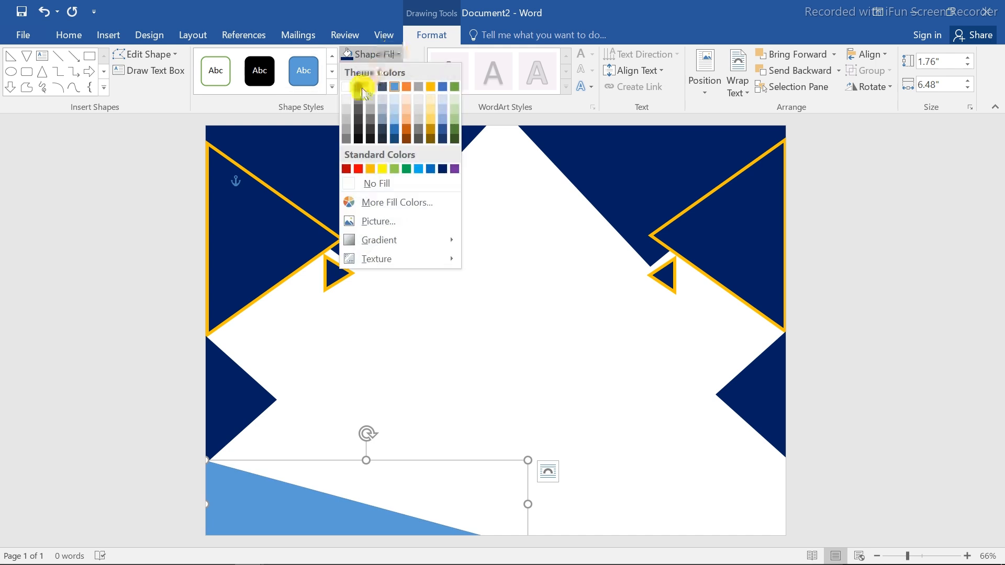
click(372, 108)
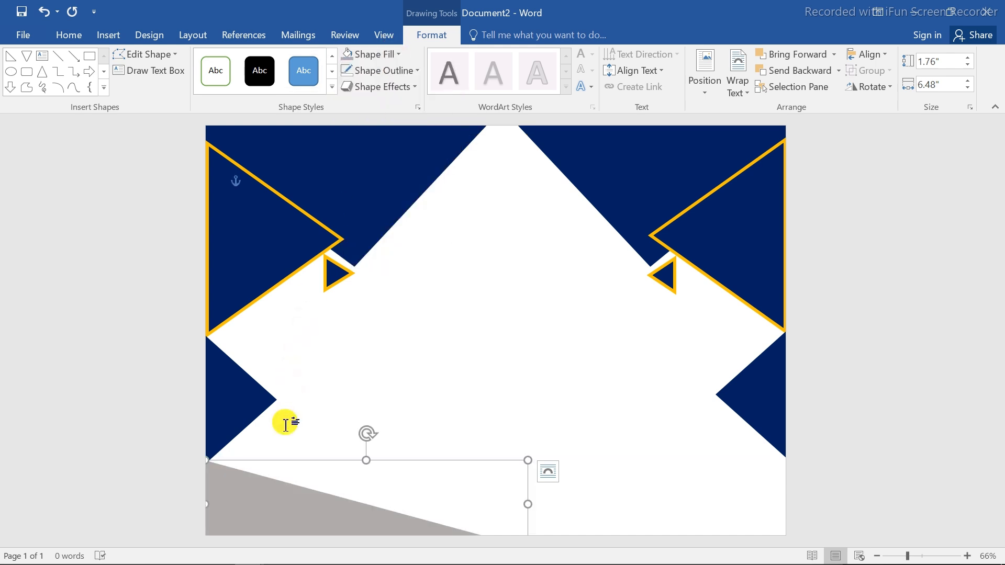
Step: Copy the grey triangle to the right, flip it horizontally, and match its height
drag(312, 516, 577, 491)
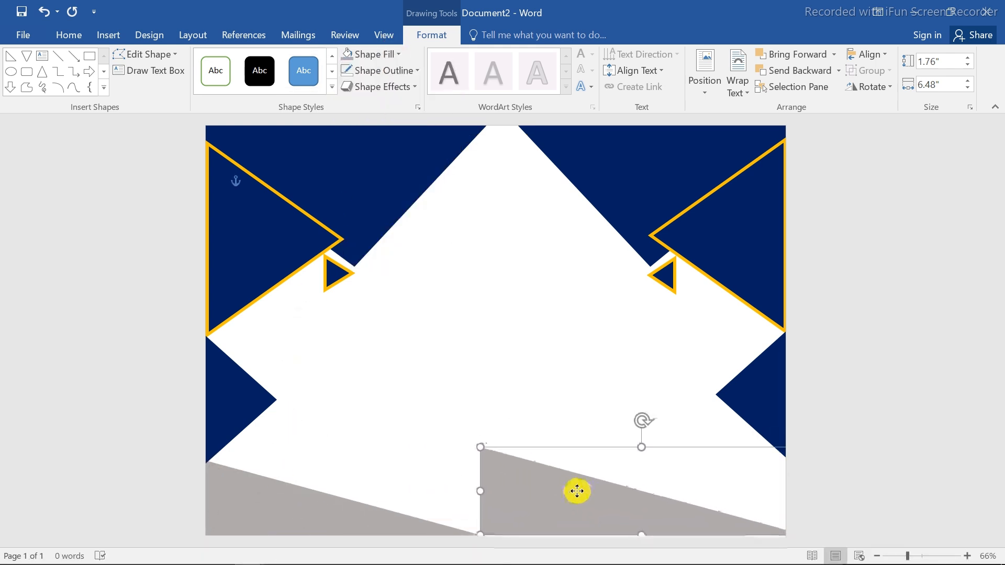
click(869, 86)
click(870, 151)
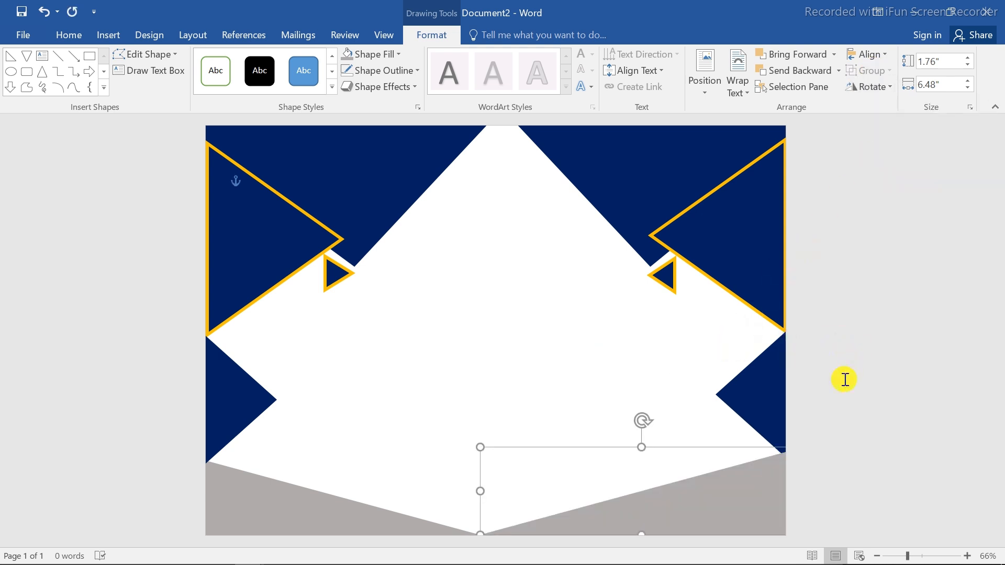
drag(638, 449, 641, 455)
click(887, 392)
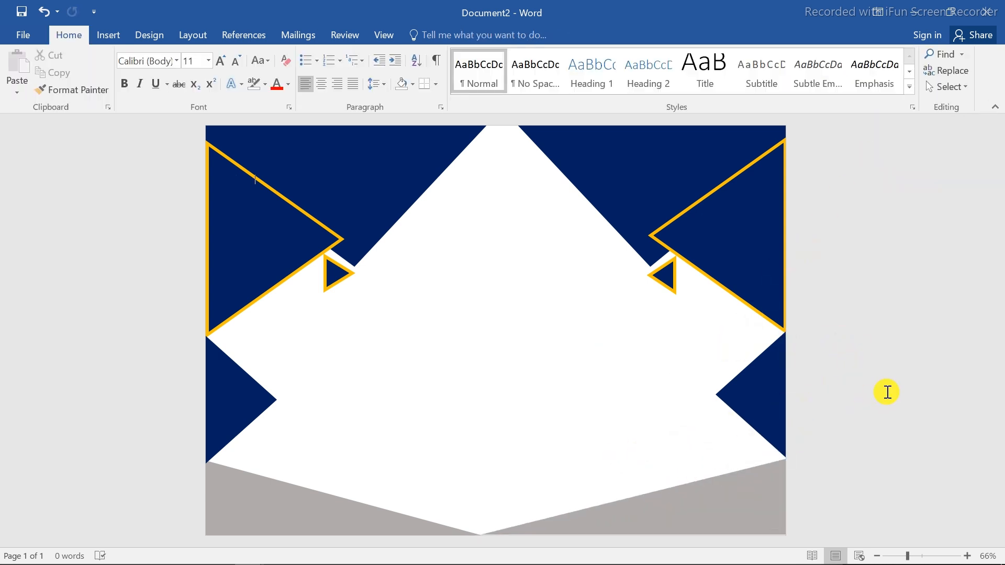
Step: Add a no-fill text box reading CERTIFICATE, sized and centred at the top
click(110, 35)
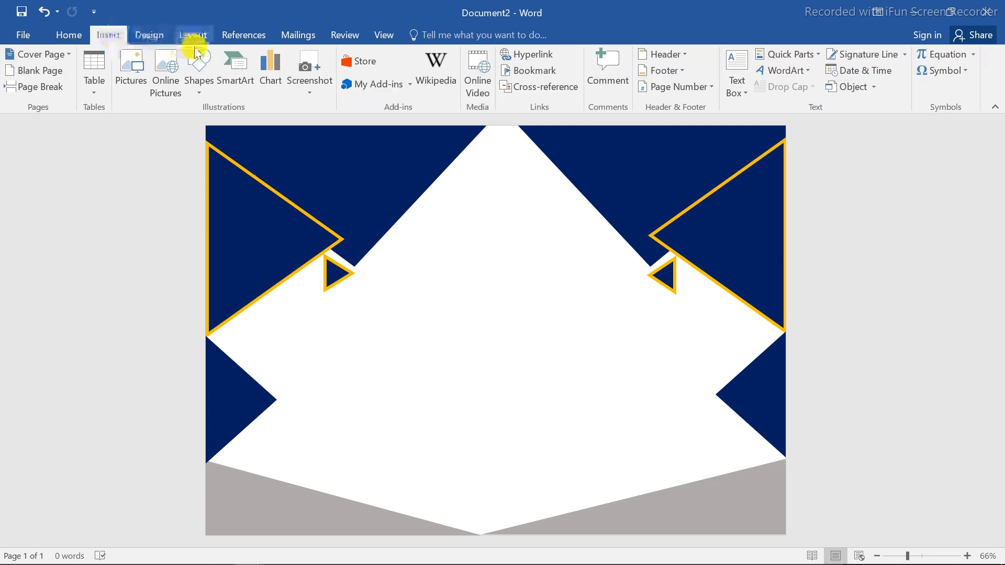
click(199, 74)
click(199, 128)
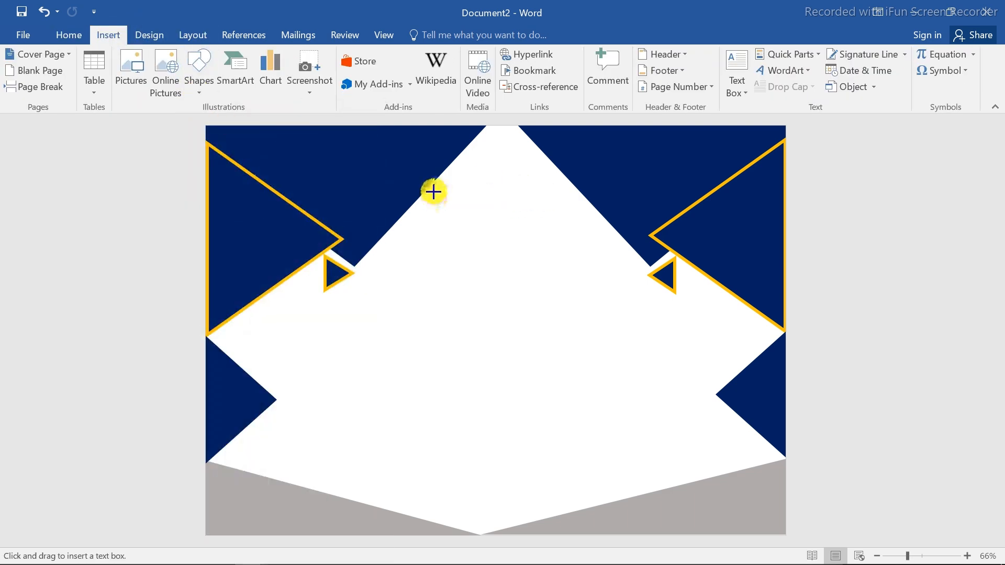
drag(433, 191, 576, 239)
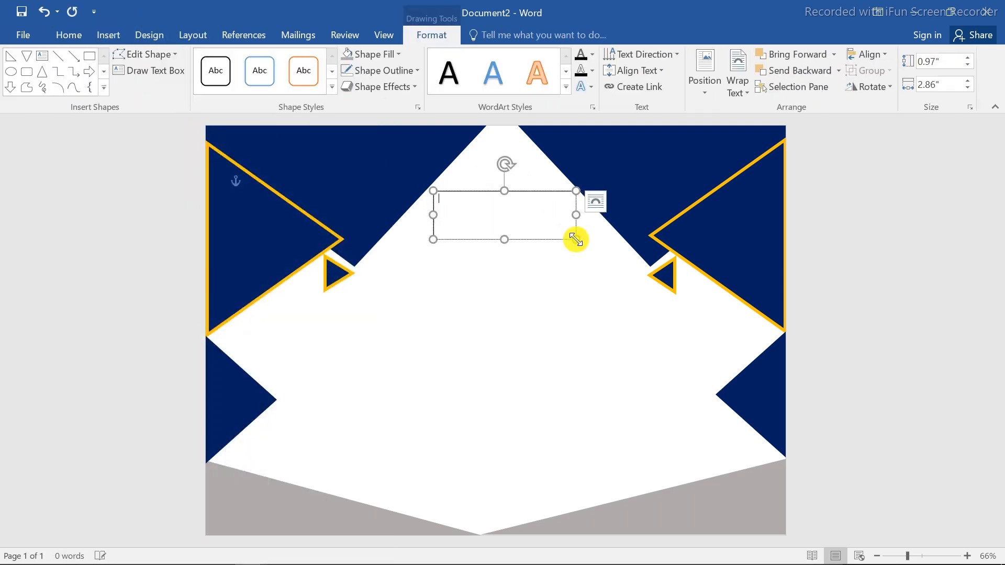
click(390, 54)
click(366, 181)
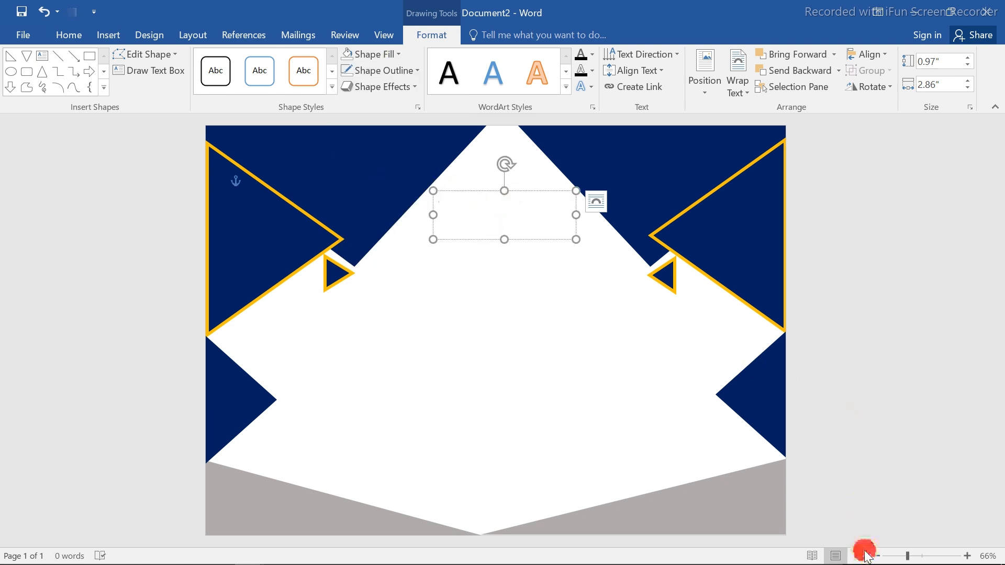
text(CERTIFICATE)
drag(576, 215, 626, 214)
drag(517, 195, 492, 193)
drag(506, 241, 481, 225)
Step: Duplicate the heading box with Ctrl+D and change its text to WE ARE READ THIS
key(ctrl+d)
double_click(481, 240)
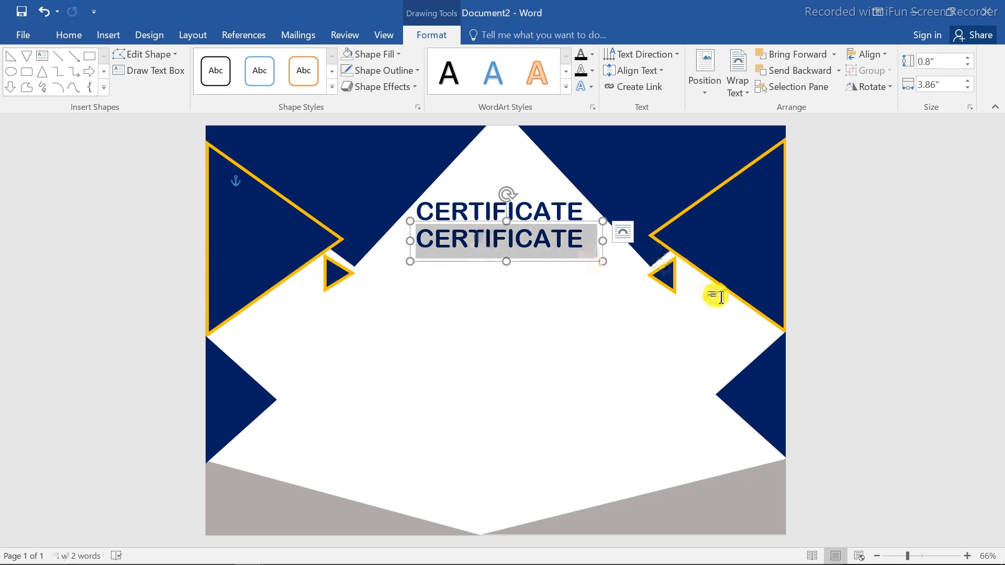
click(517, 247)
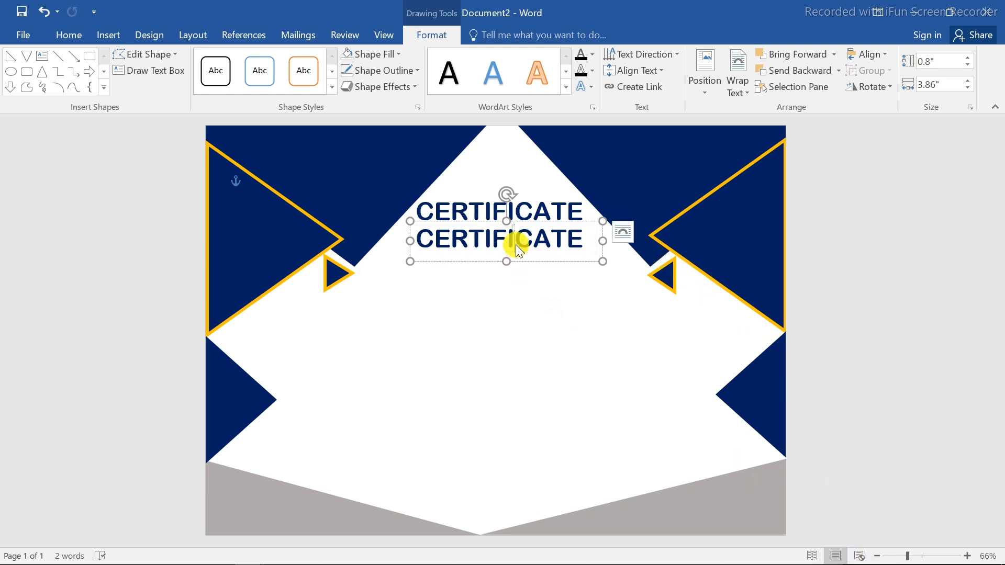
double_click(517, 246)
text(WE ARE READ THIS)
Step: Resize the copied text box and replace its line with the recipient's name
drag(505, 262, 519, 220)
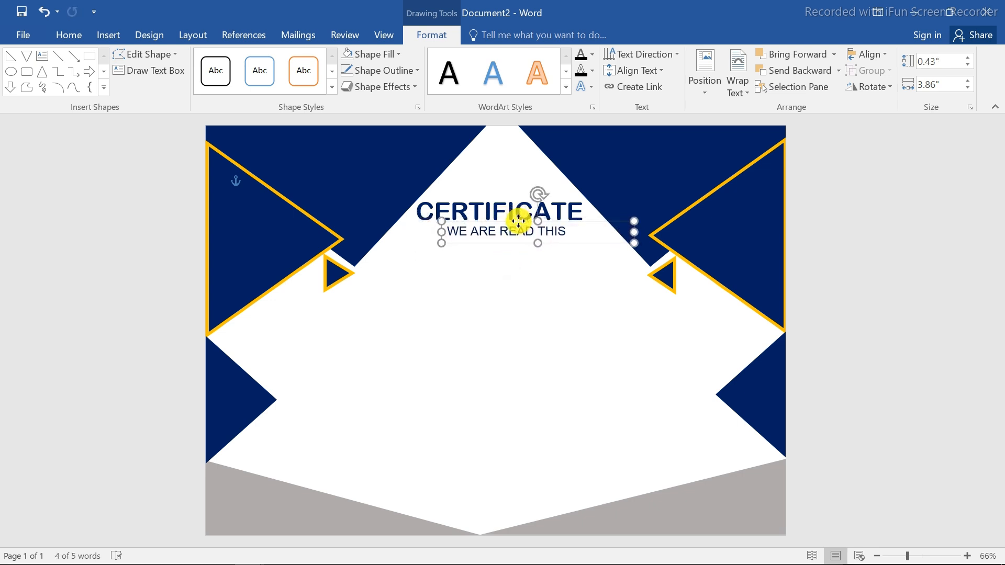
drag(633, 232, 503, 255)
triple_click(504, 255)
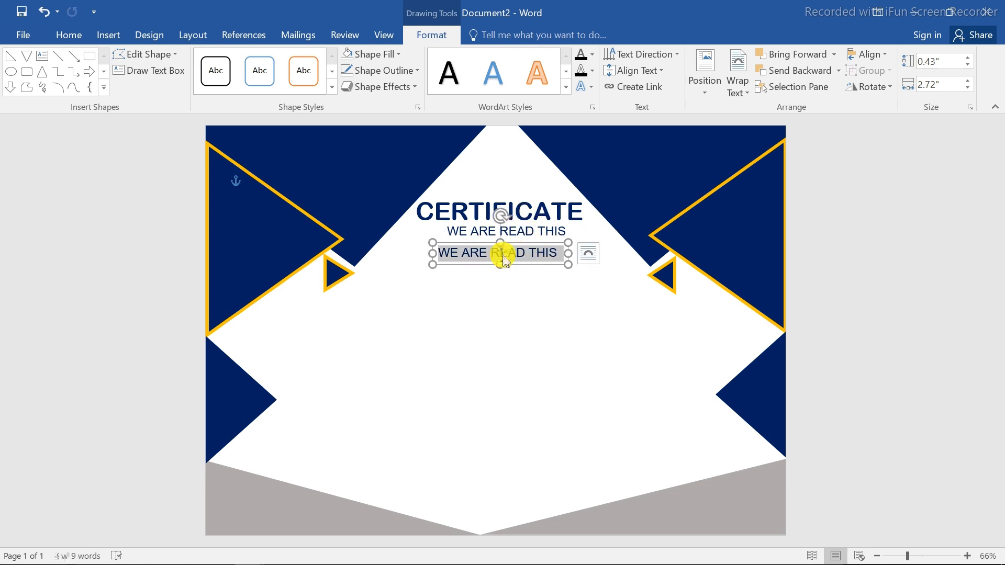
text(Y)
text(HAMEED)
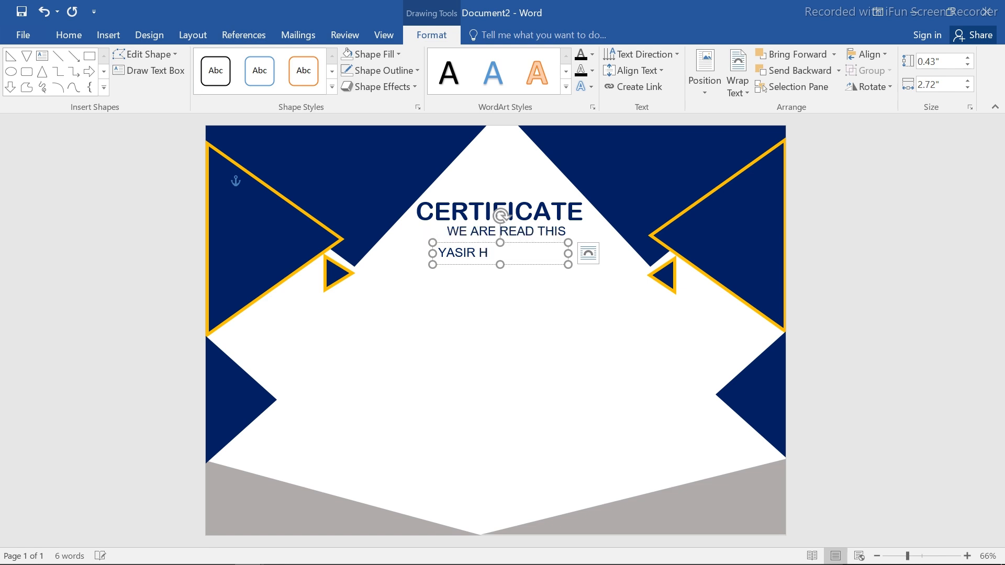
Step: Set the name in Goldrops at 48 pt, widened to one line under the subtitle
click(63, 42)
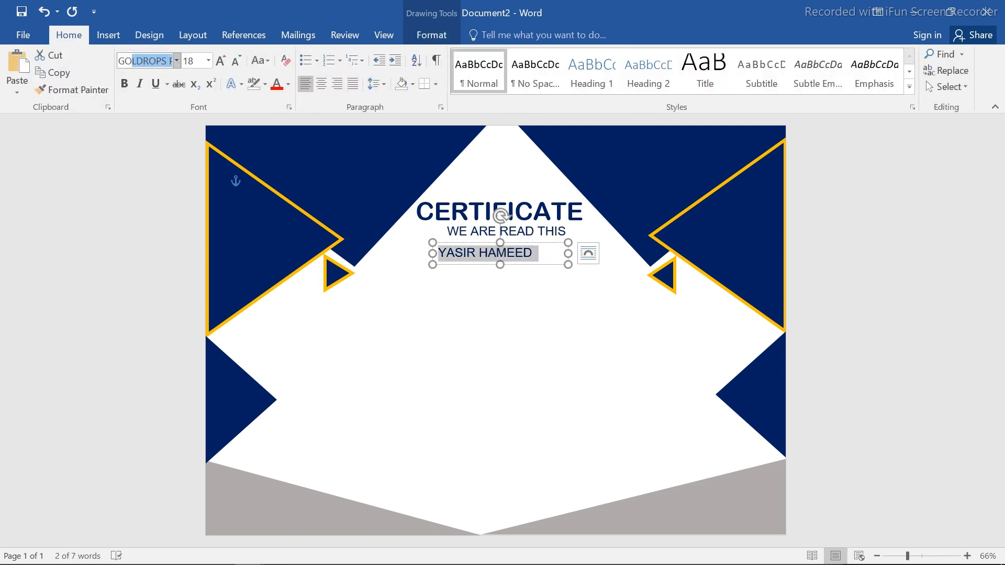
text(GO)
key(Return)
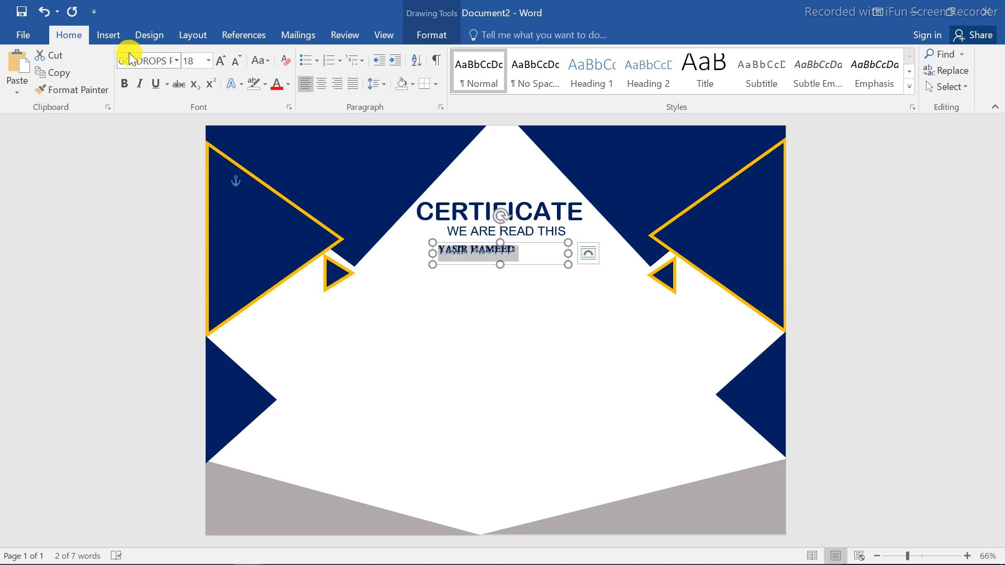
click(220, 60)
click(220, 60)
click(220, 61)
click(220, 60)
click(220, 61)
click(220, 61)
click(220, 61)
drag(576, 260, 651, 273)
drag(578, 244, 540, 240)
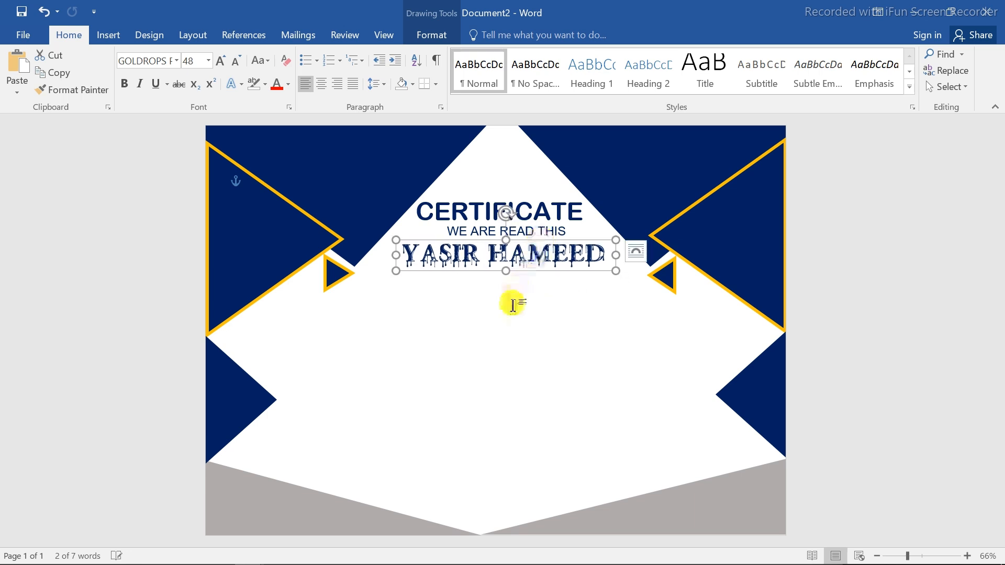
click(477, 230)
click(108, 34)
Step: Draw a text box below the name and fill it with one =RAND() sample paragraph
click(199, 73)
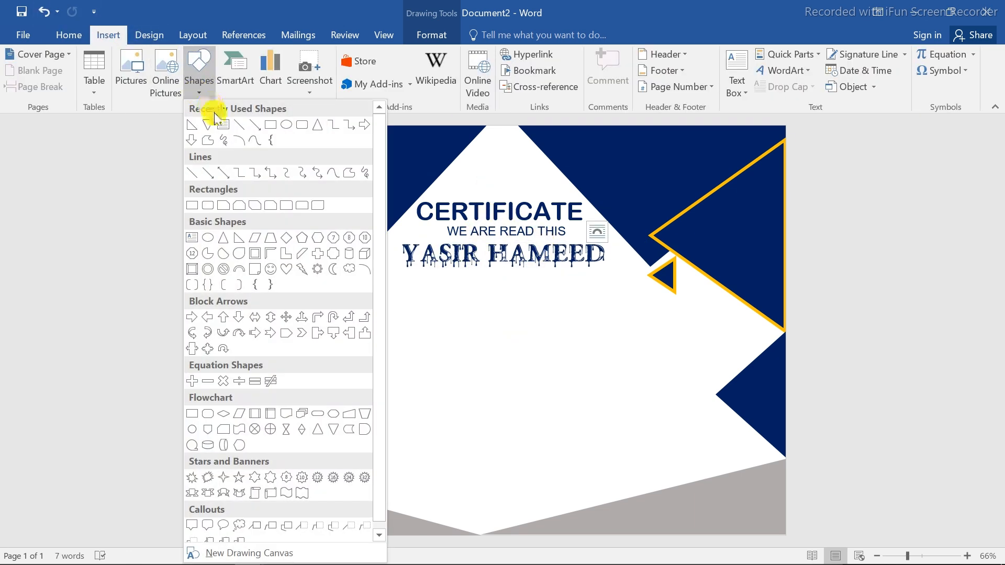
click(223, 125)
mouse_move(332, 298)
mouse_down()
mouse_move(617, 363)
mouse_move(671, 412)
mouse_up()
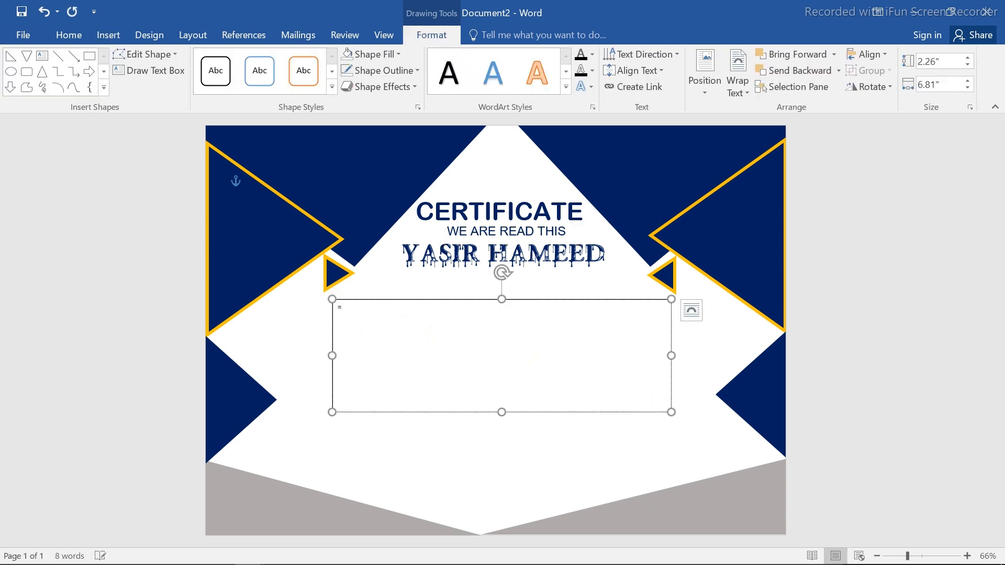
text(=RAND())
key(Return)
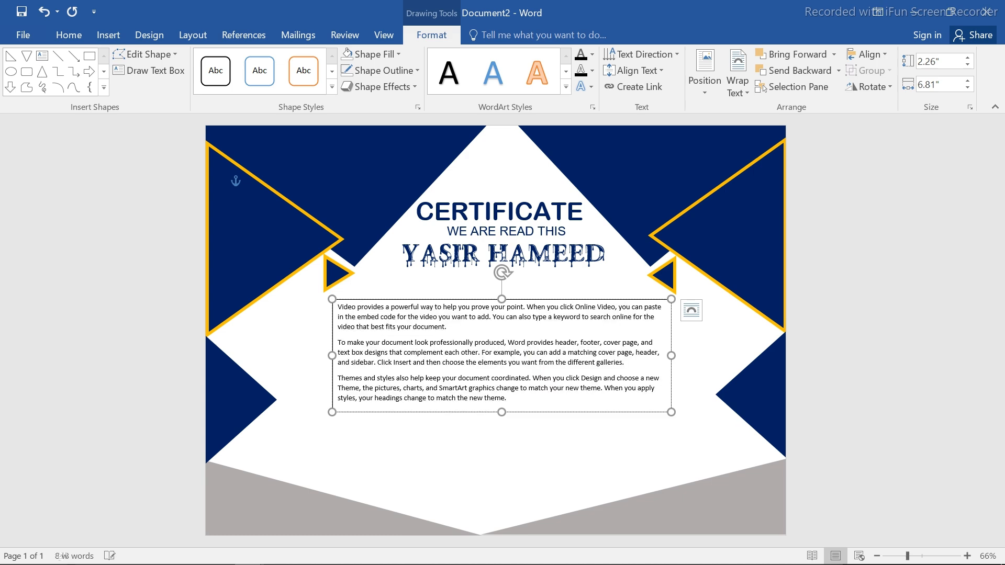
drag(334, 343, 539, 394)
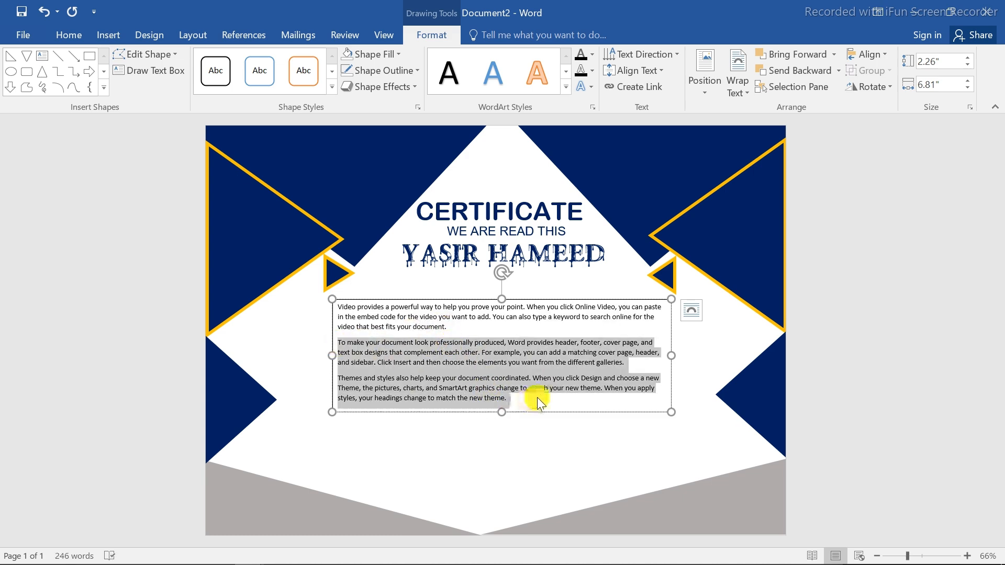
key(Delete)
drag(337, 344, 423, 391)
key(Delete)
Step: Set the body paragraph to Bell MT at 22 pt
triple_click(416, 325)
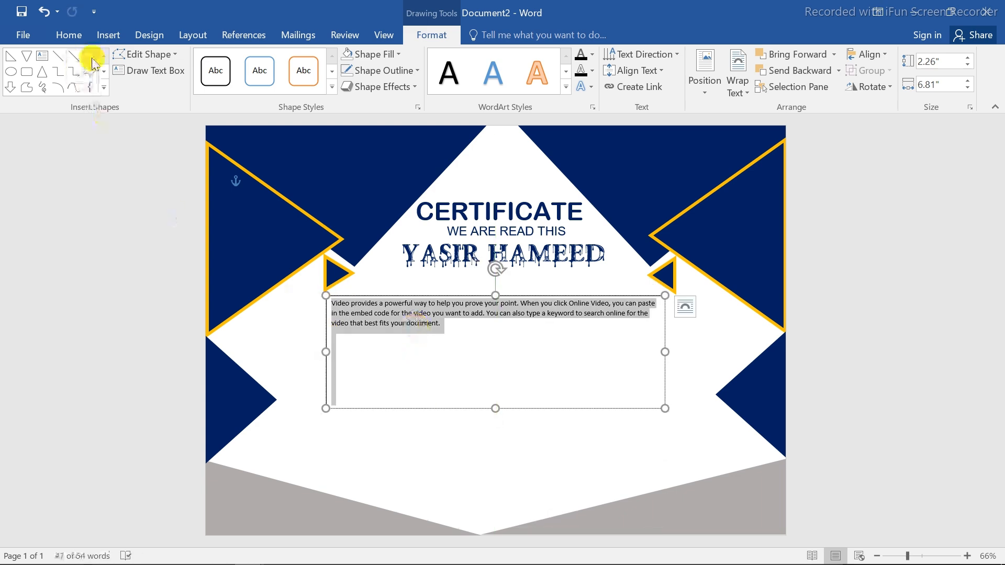
click(68, 35)
click(177, 61)
scroll(331, 111, down, 1)
scroll(331, 126, down, 5)
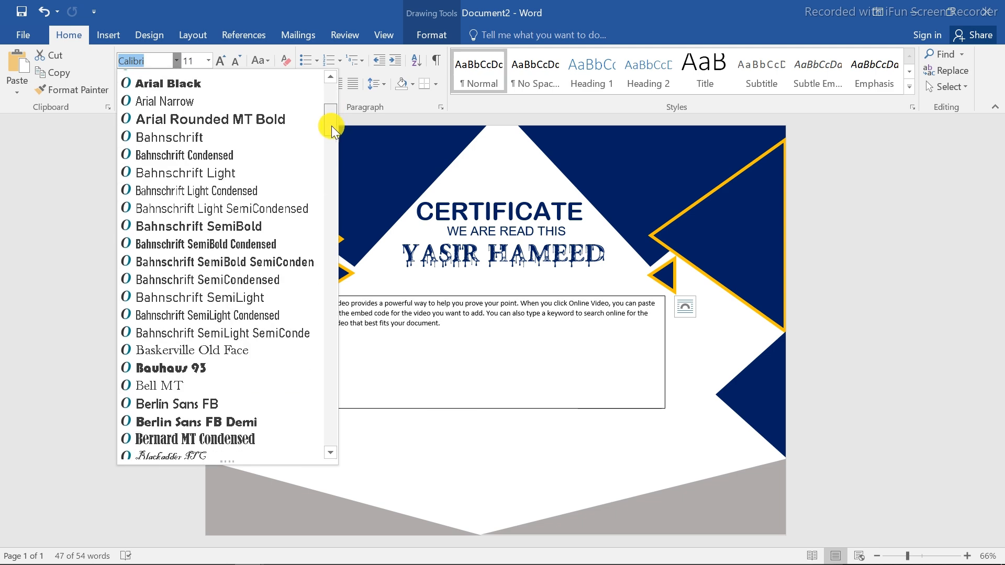
click(137, 273)
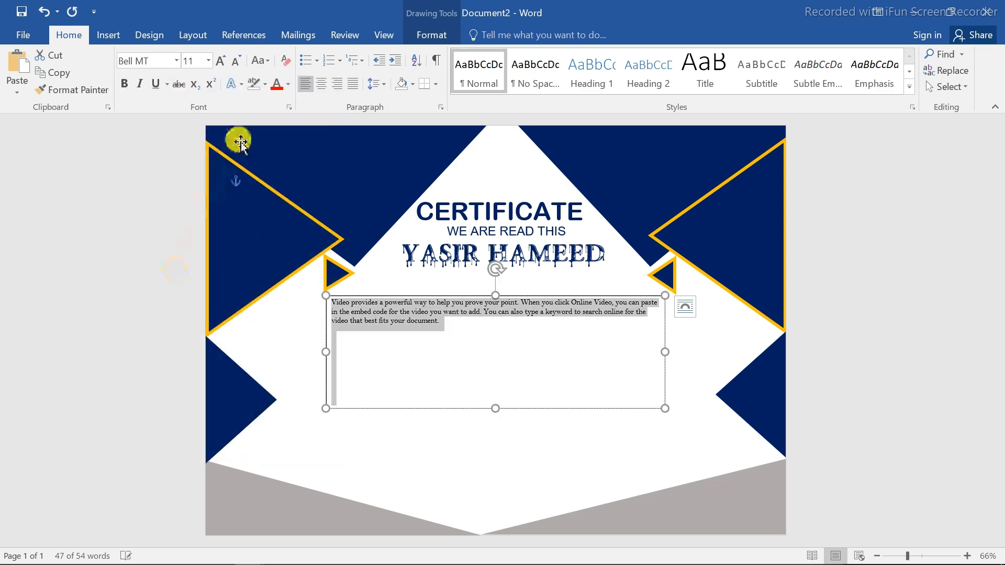
click(220, 61)
click(220, 62)
click(220, 62)
click(219, 62)
click(220, 62)
click(220, 62)
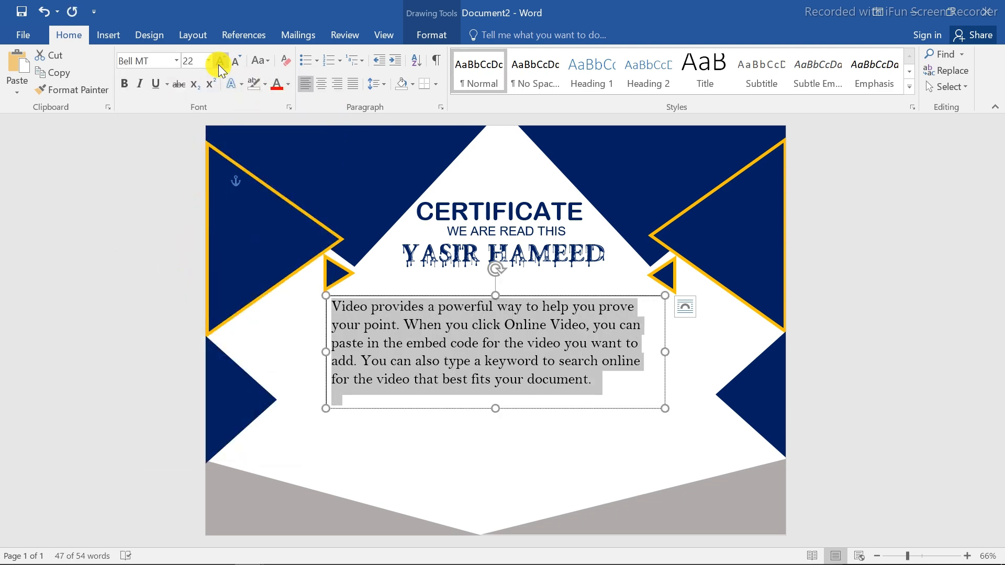
click(222, 62)
click(237, 61)
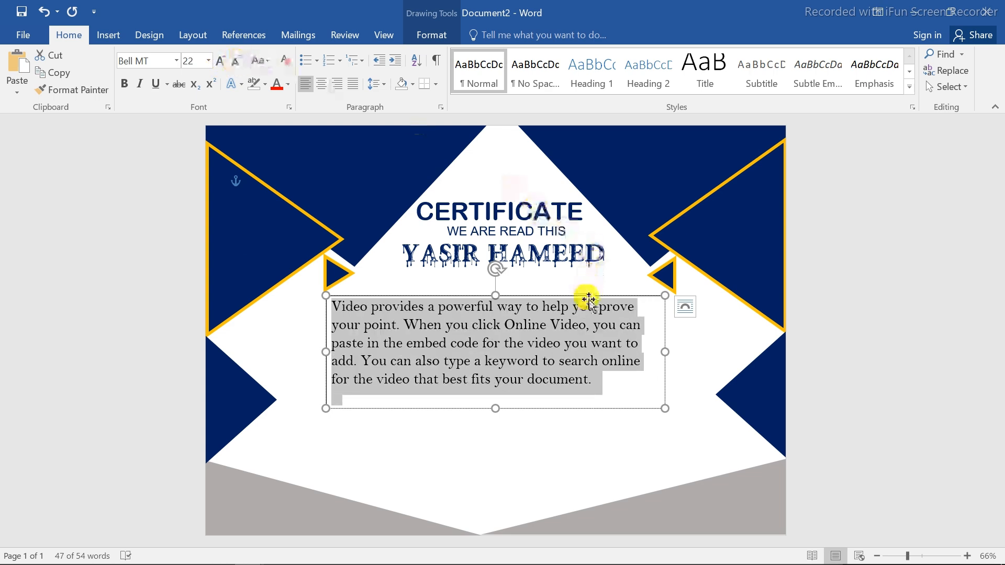
Step: Widen the body text box to the right and nudge it up slightly
drag(664, 352, 676, 351)
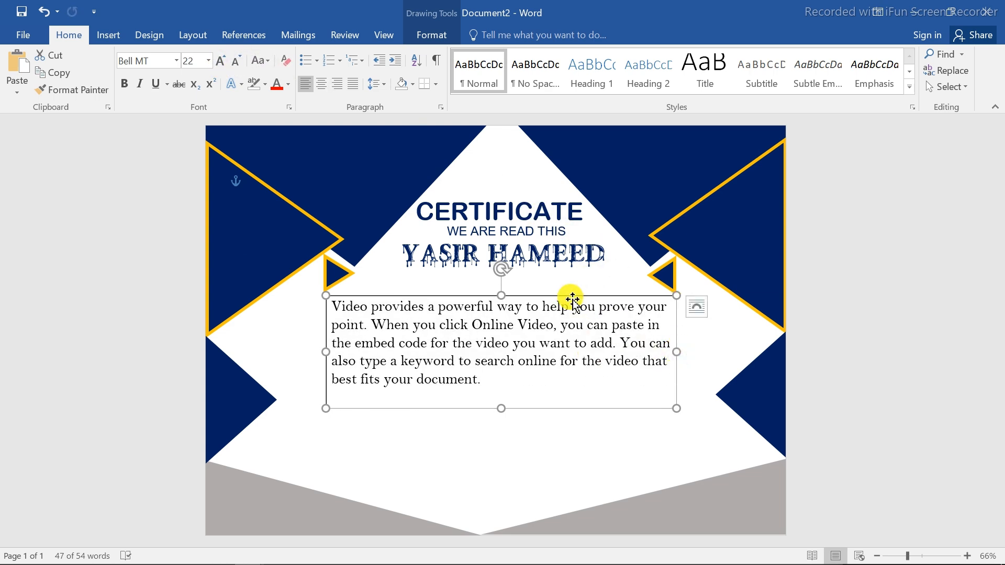
drag(573, 298, 570, 290)
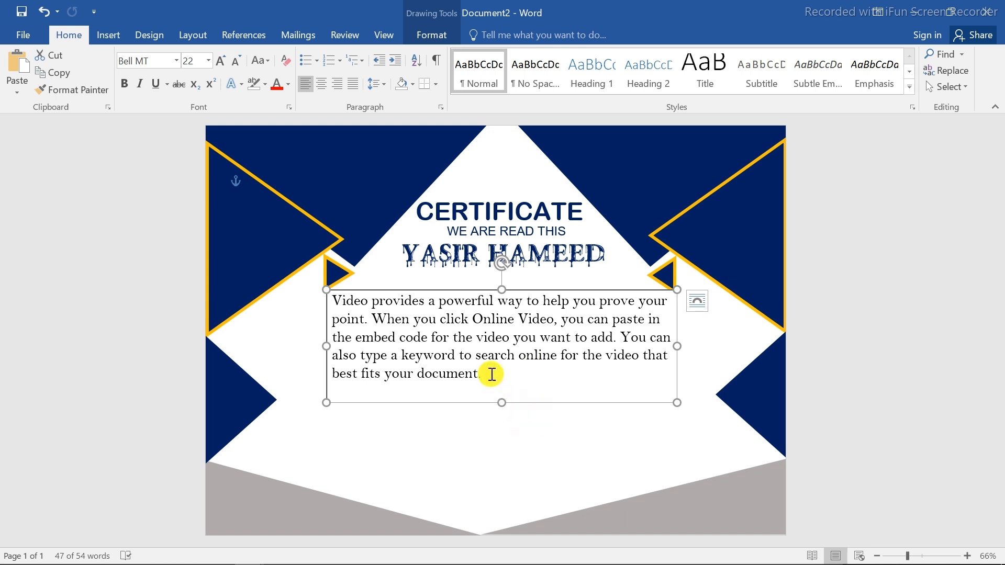
click(431, 34)
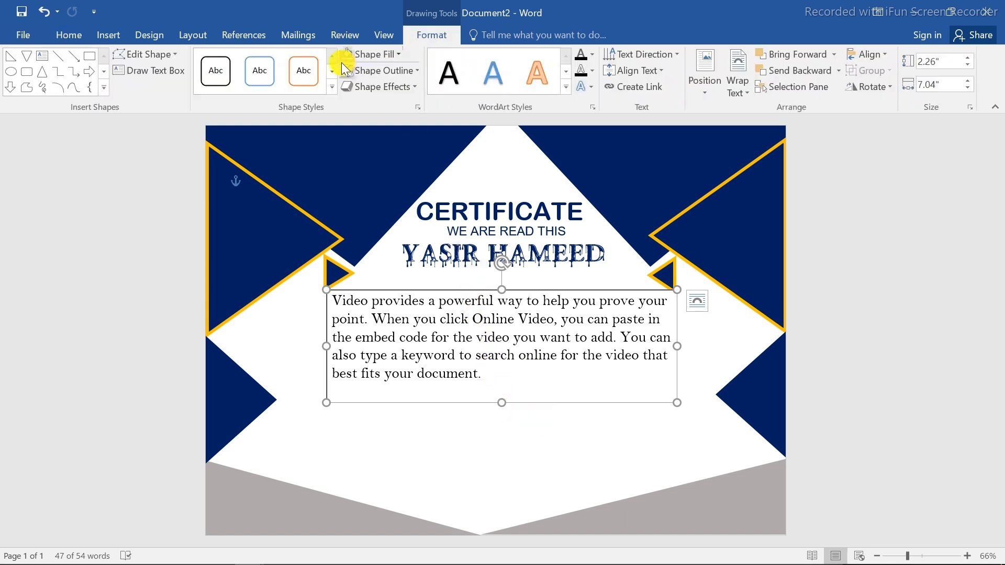
click(412, 431)
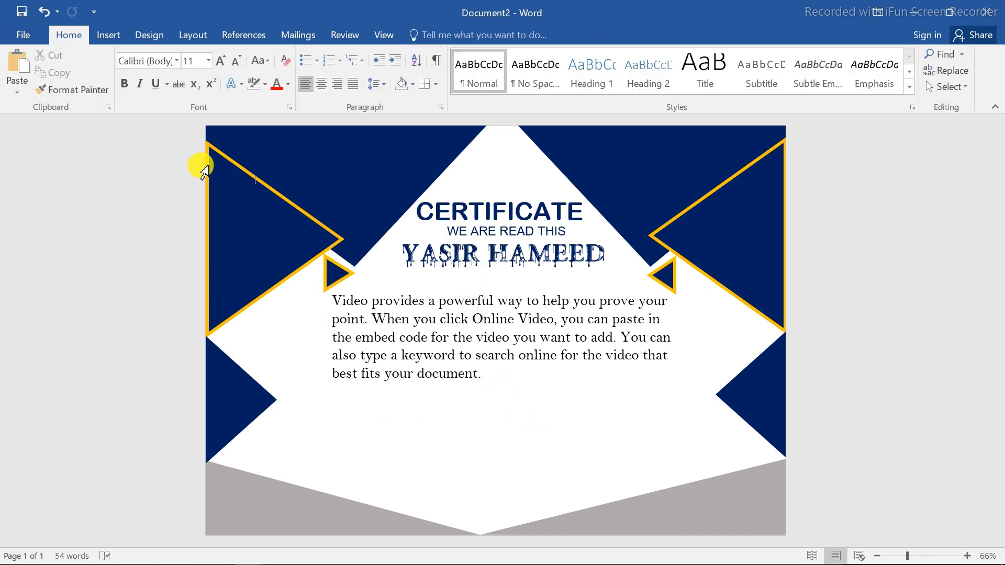
Step: Create a new blank document
click(13, 40)
click(23, 92)
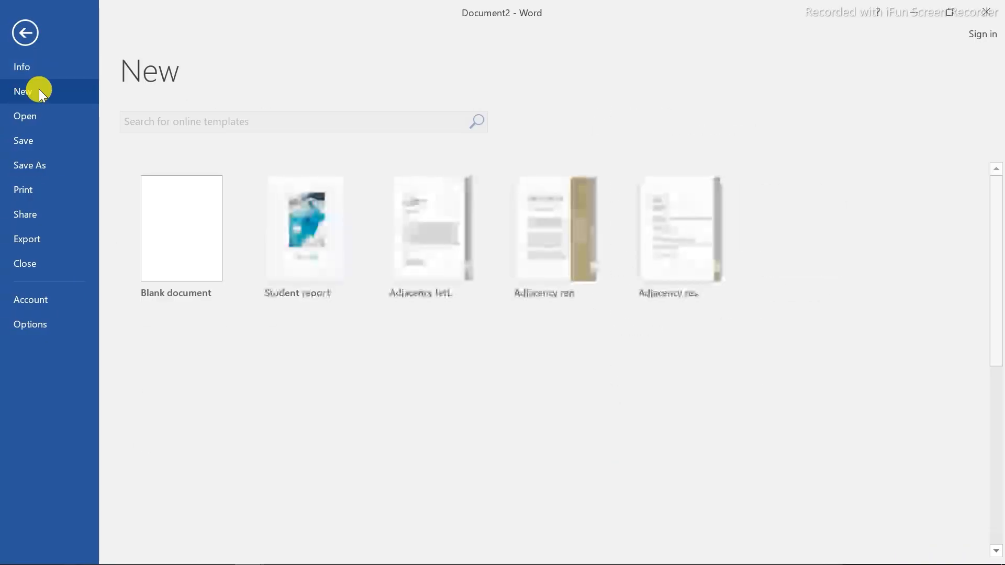
click(161, 212)
Step: Insert medal picture 41 from the E:\Project\PNG folder
click(104, 33)
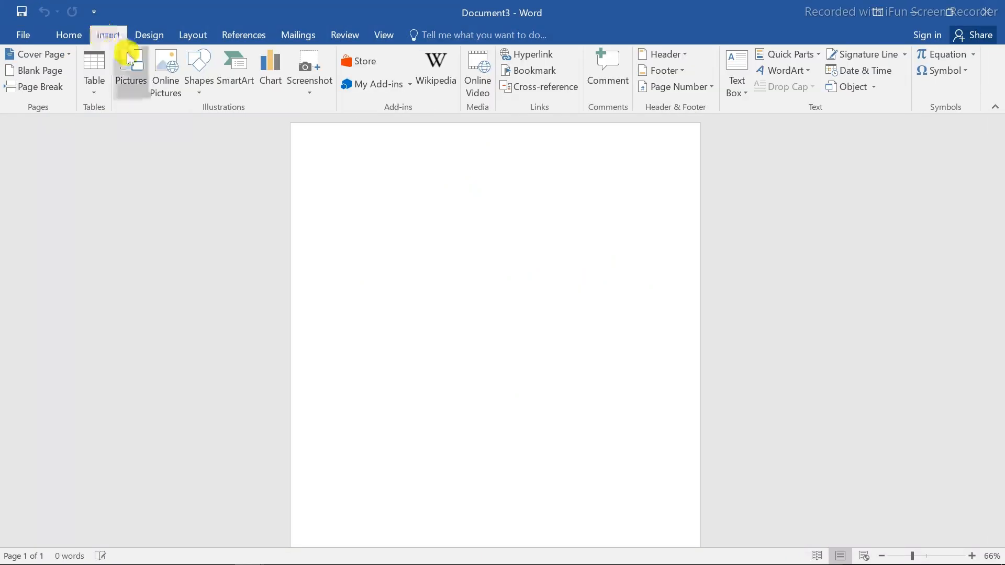
click(129, 61)
click(54, 249)
scroll(487, 198, down, 5)
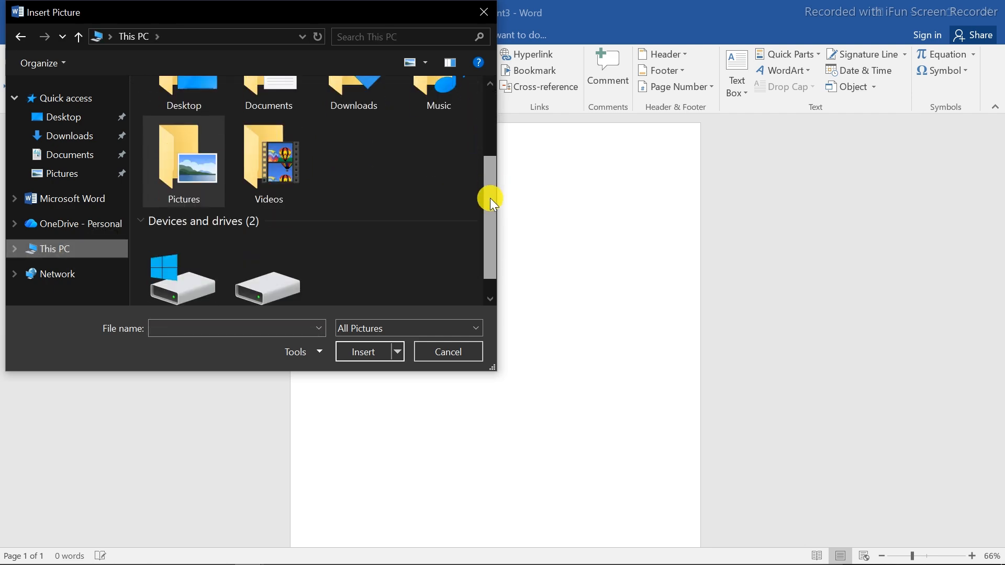
double_click(281, 255)
drag(489, 151, 482, 224)
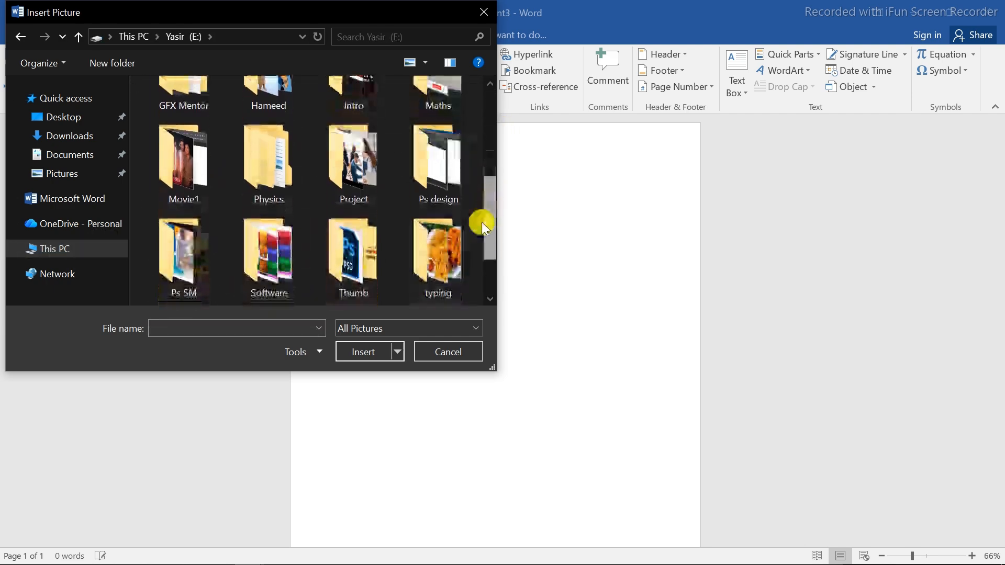
double_click(372, 168)
double_click(284, 136)
click(266, 188)
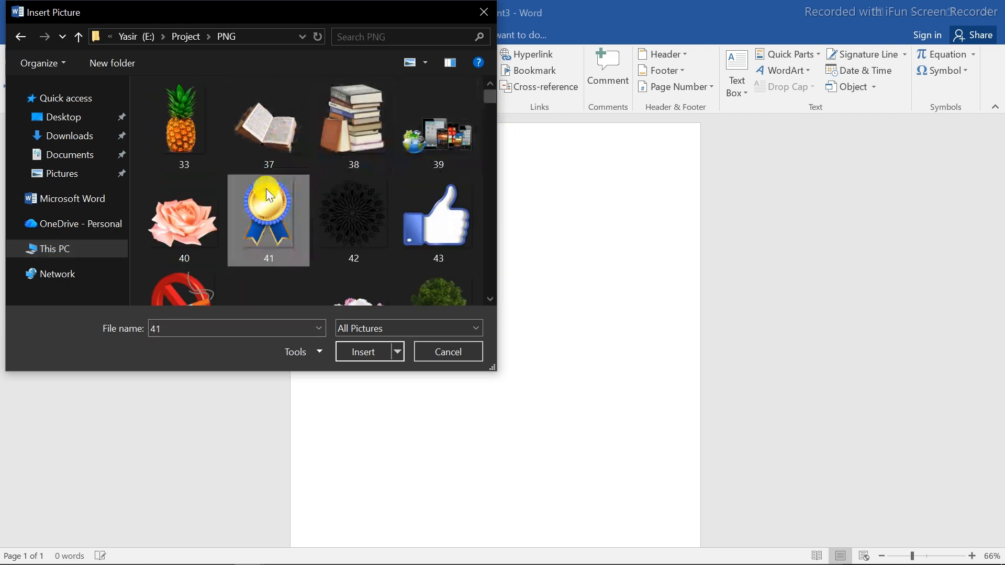
click(354, 350)
Step: Float the medal in front of text, shrink it and centre it on the page
right_click(475, 289)
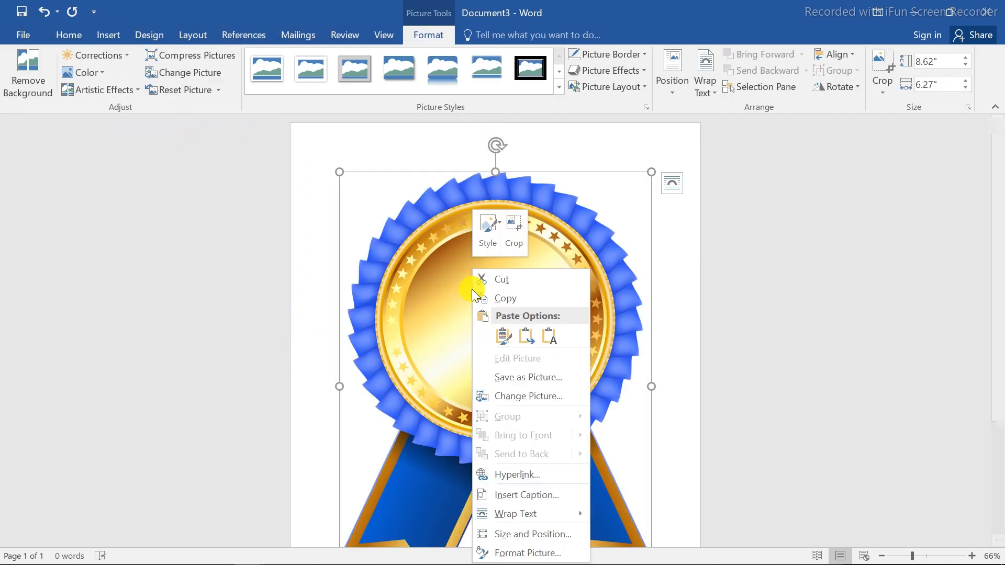
mouse_move(556, 520)
click(635, 455)
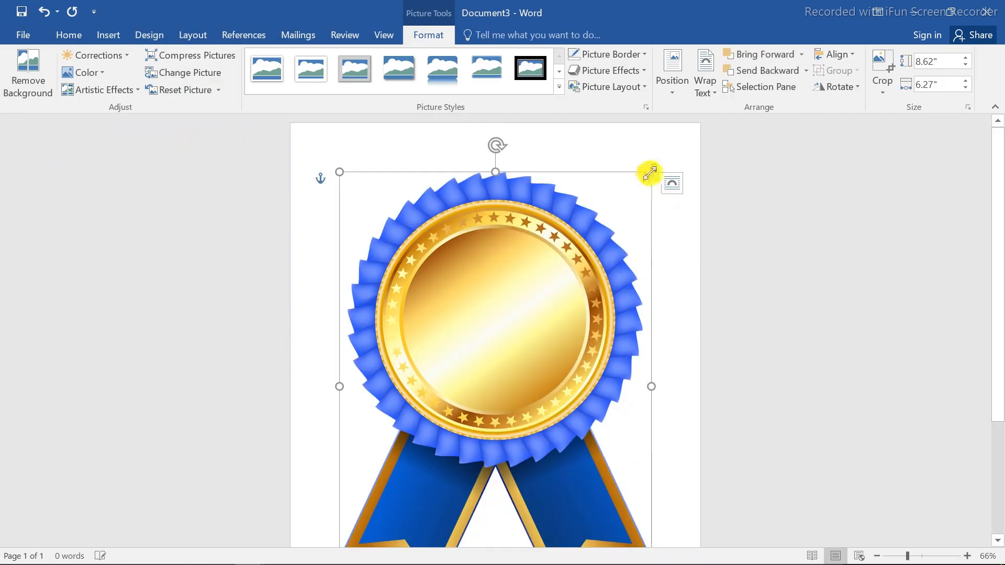
drag(650, 173, 492, 378)
drag(401, 395, 473, 230)
Step: Begin inserting a second picture from file
click(69, 34)
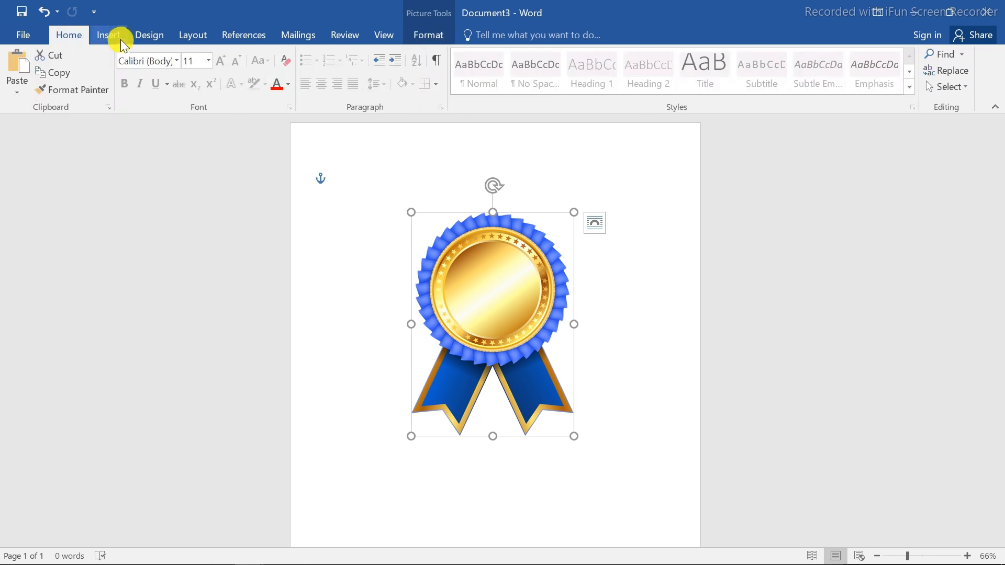
click(107, 34)
click(132, 65)
drag(489, 91, 490, 152)
Step: Insert the university seal, float it in front of text, and shrink it into the ribbon
click(451, 188)
click(363, 353)
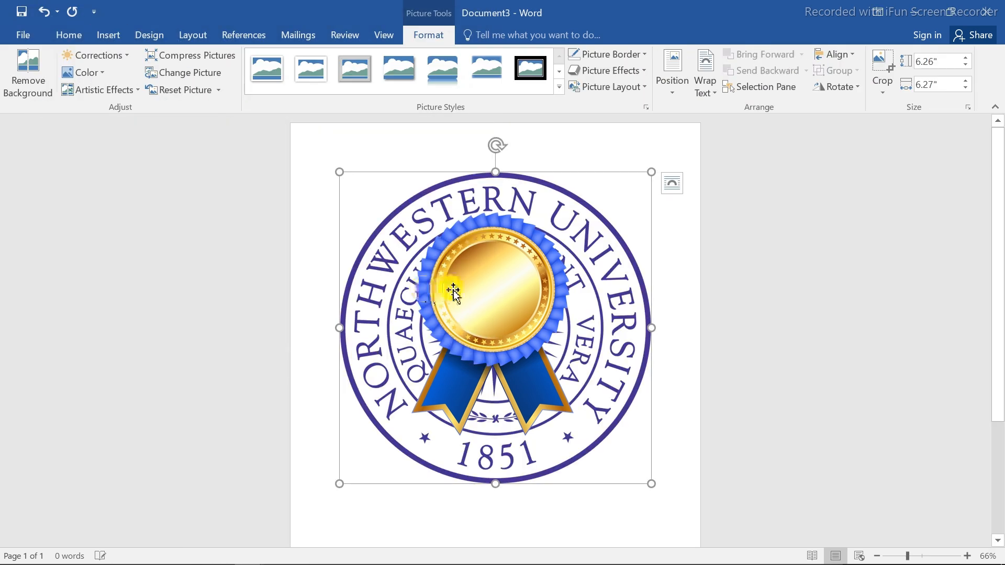
right_click(590, 218)
mouse_move(639, 460)
click(733, 464)
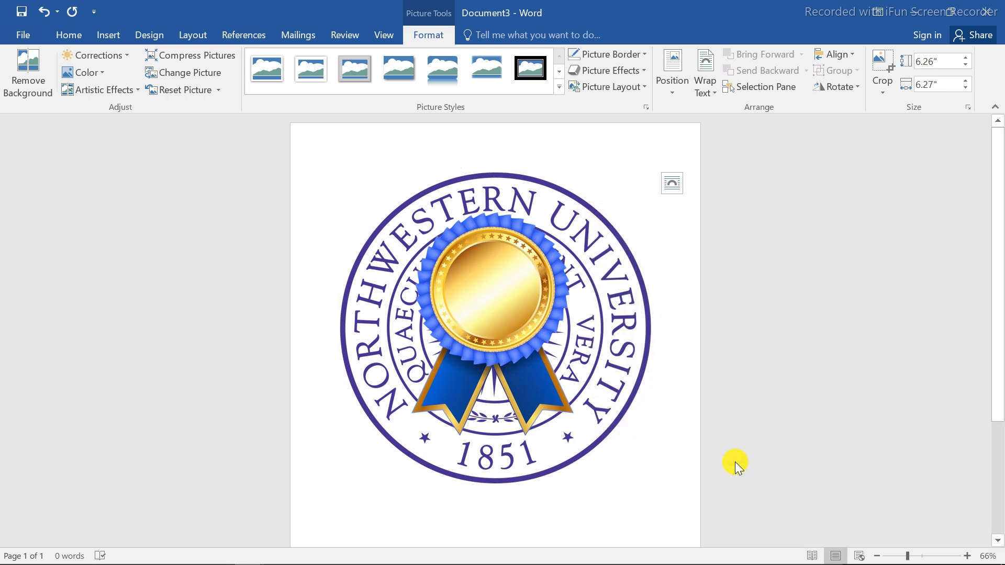
drag(654, 169, 500, 284)
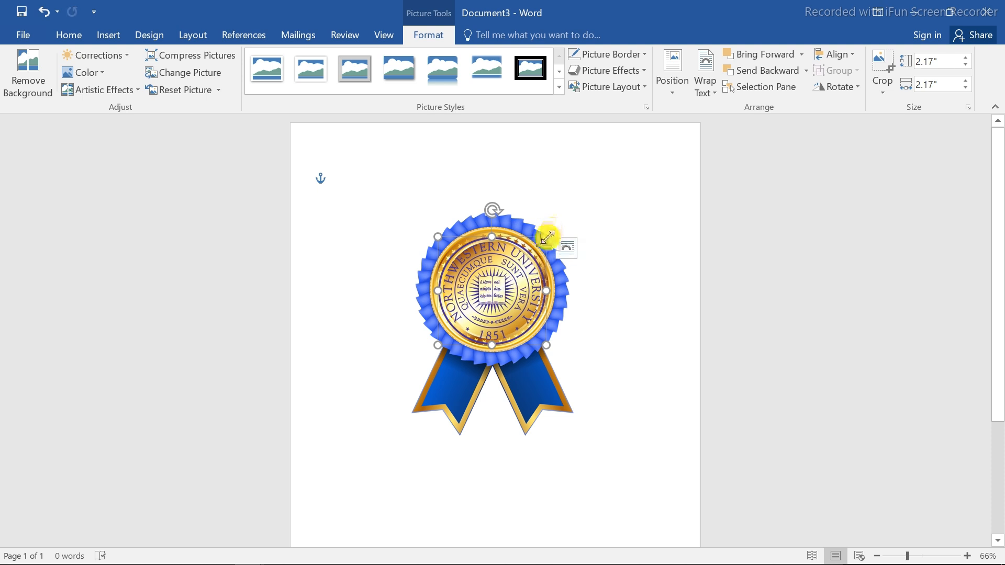
drag(438, 345, 443, 340)
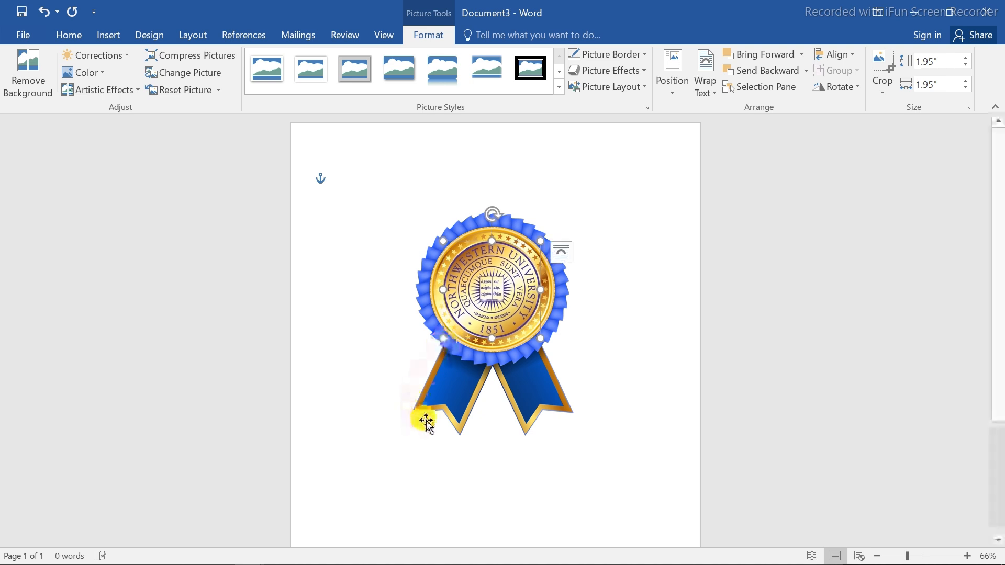
Step: Group the ribbon and seal into one medal and copy it
click(443, 403)
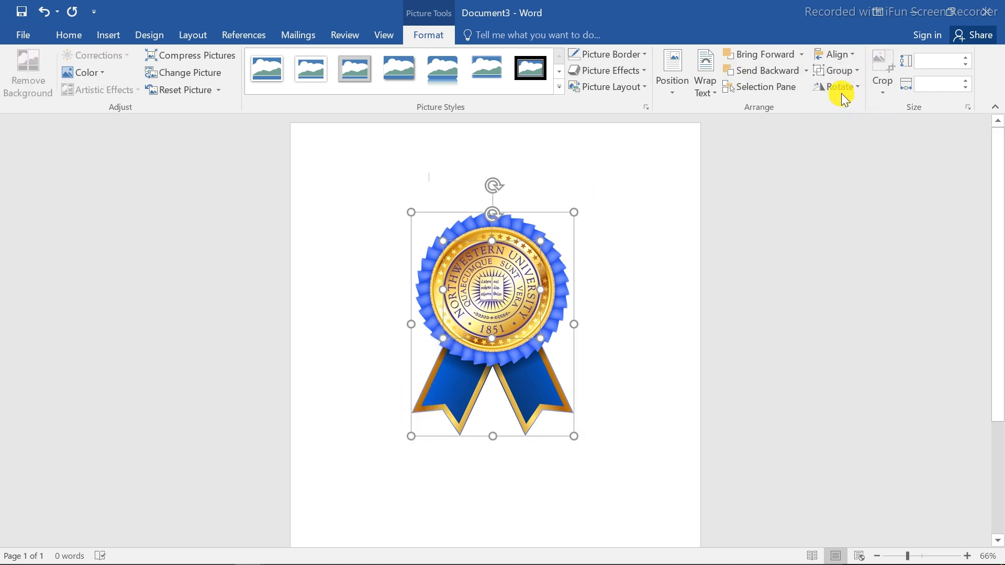
ctrl+click(537, 262)
right_click(536, 259)
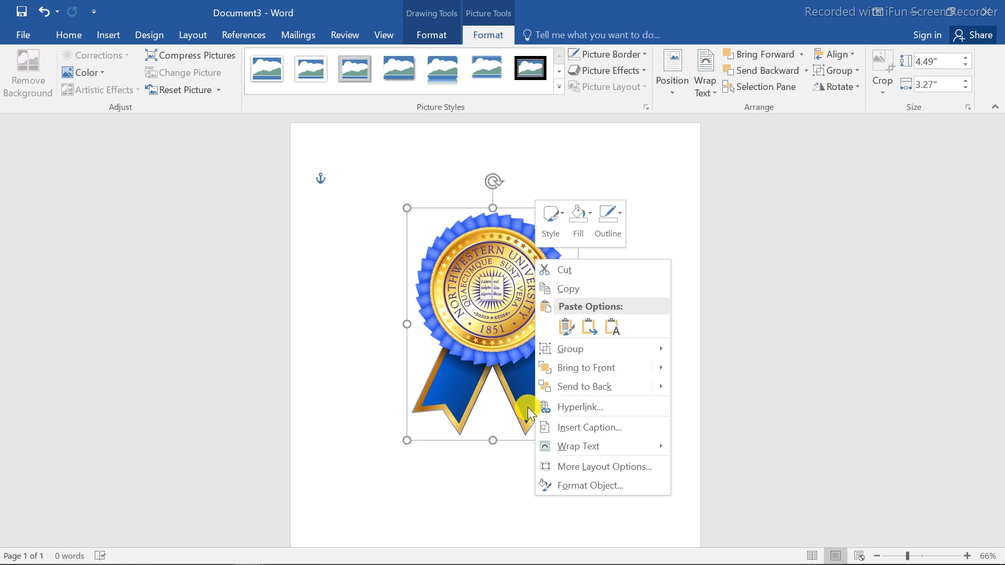
right_click(470, 289)
click(502, 319)
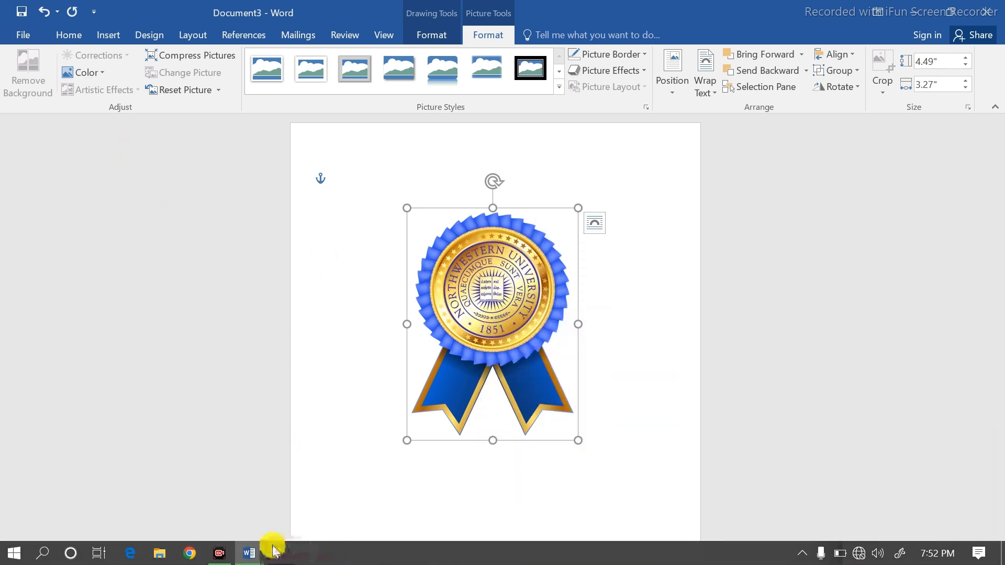
Step: Paste the copied medal into the certificate document
mouse_move(256, 554)
click(254, 513)
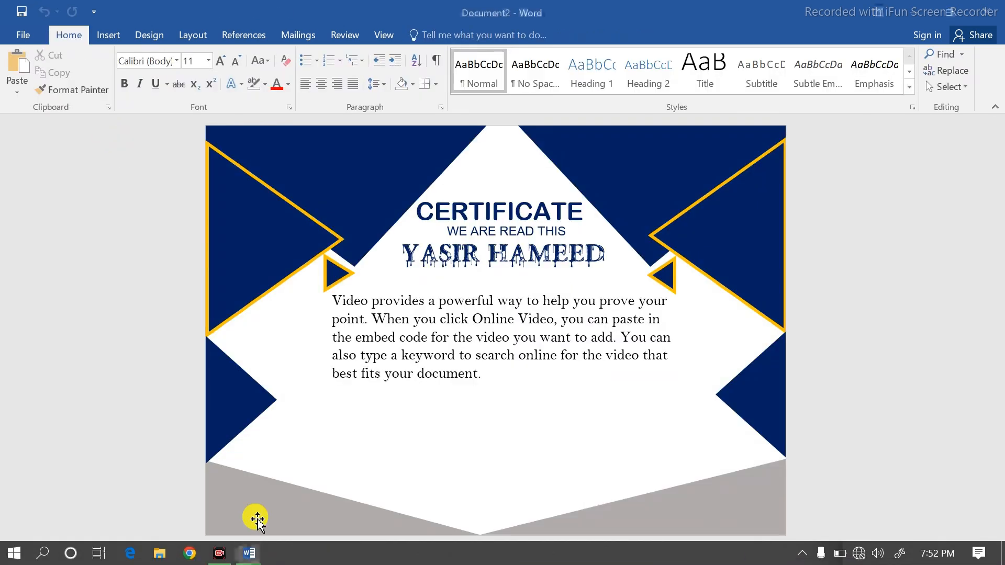
right_click(462, 429)
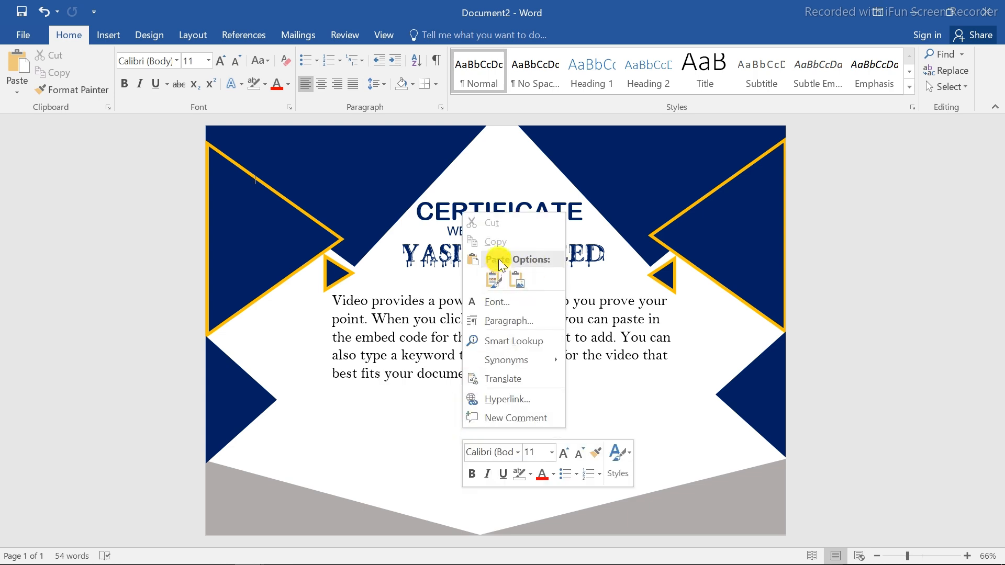
click(365, 444)
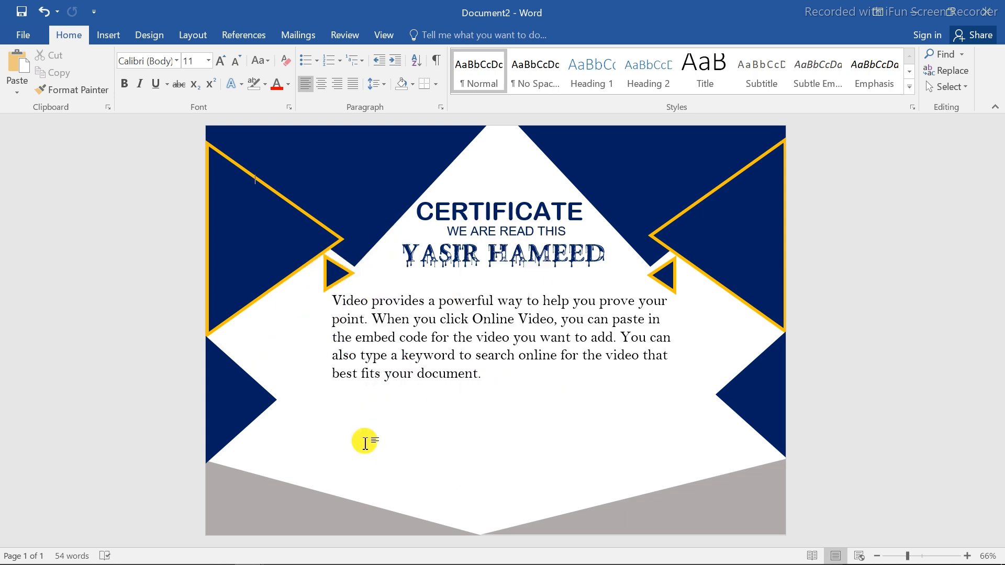
click(18, 66)
Step: Resize the medal to a medium size and centre it below the body text
drag(336, 292, 504, 426)
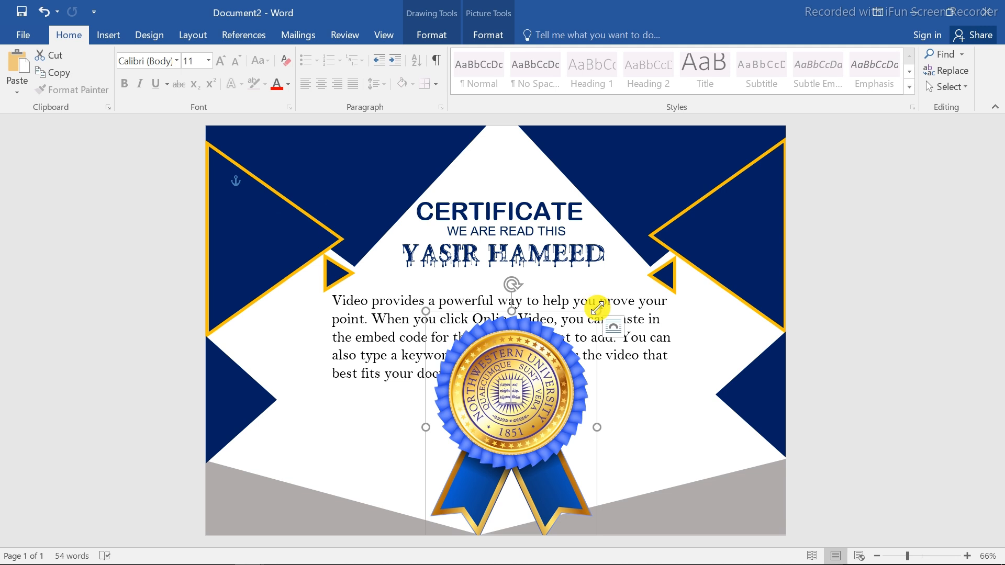
drag(597, 308, 495, 430)
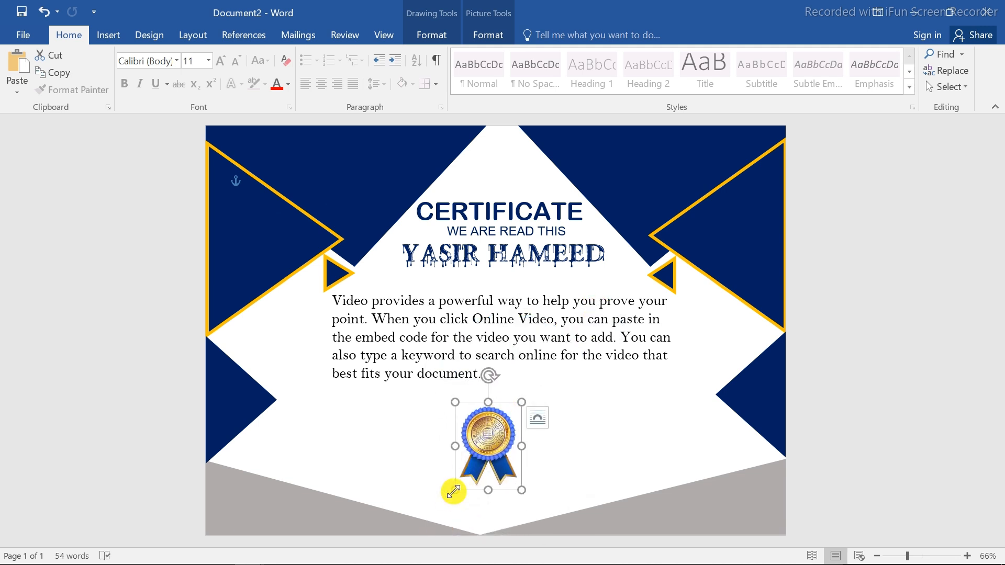
drag(453, 491, 429, 512)
key(ctrl+z)
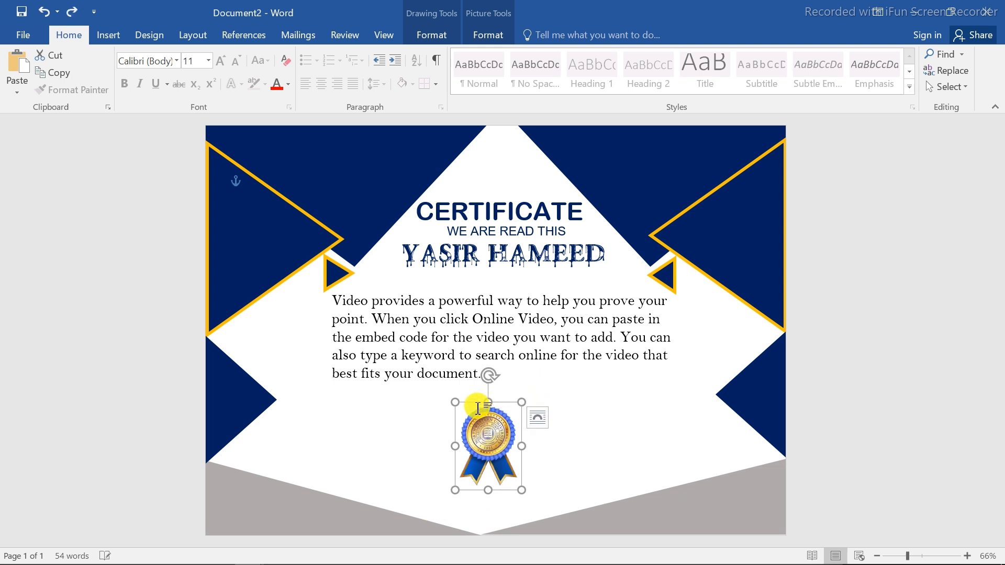
drag(521, 400, 549, 372)
drag(497, 421, 478, 431)
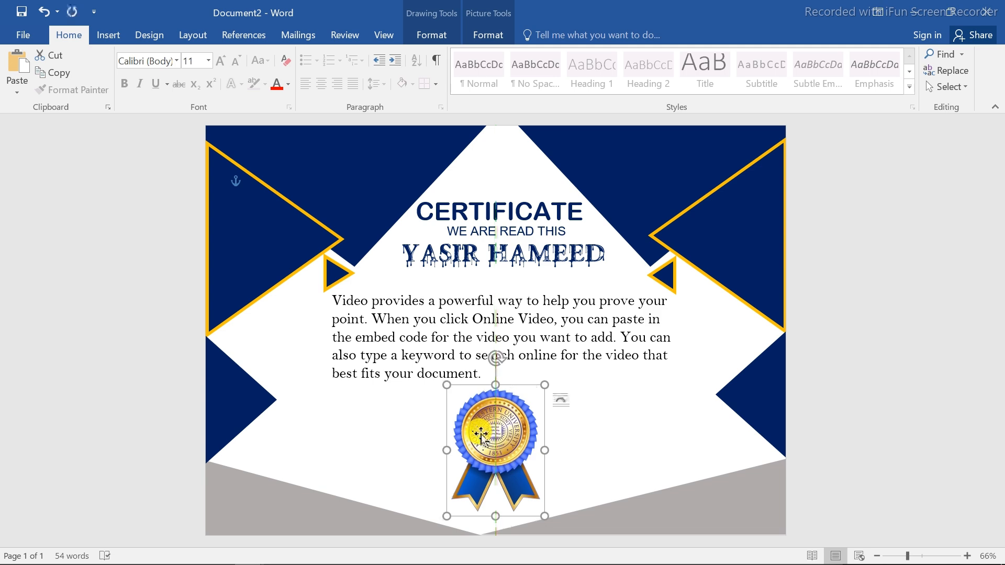
click(583, 411)
click(108, 35)
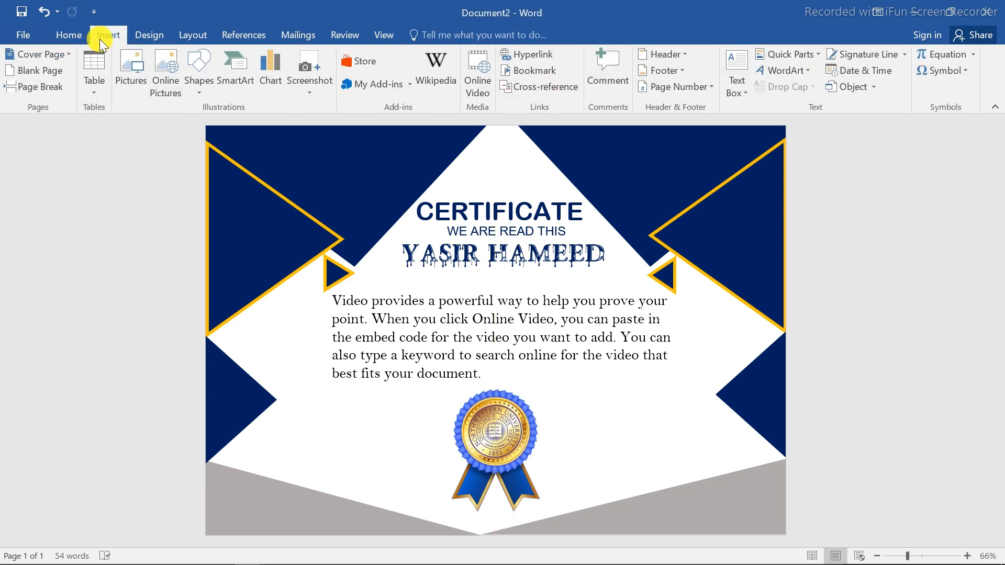
Step: Add a 'DATE:' text box at the lower left in Bell MT 24 pt
click(199, 73)
click(222, 126)
mouse_move(314, 444)
mouse_down()
mouse_move(397, 450)
mouse_move(392, 465)
mouse_up()
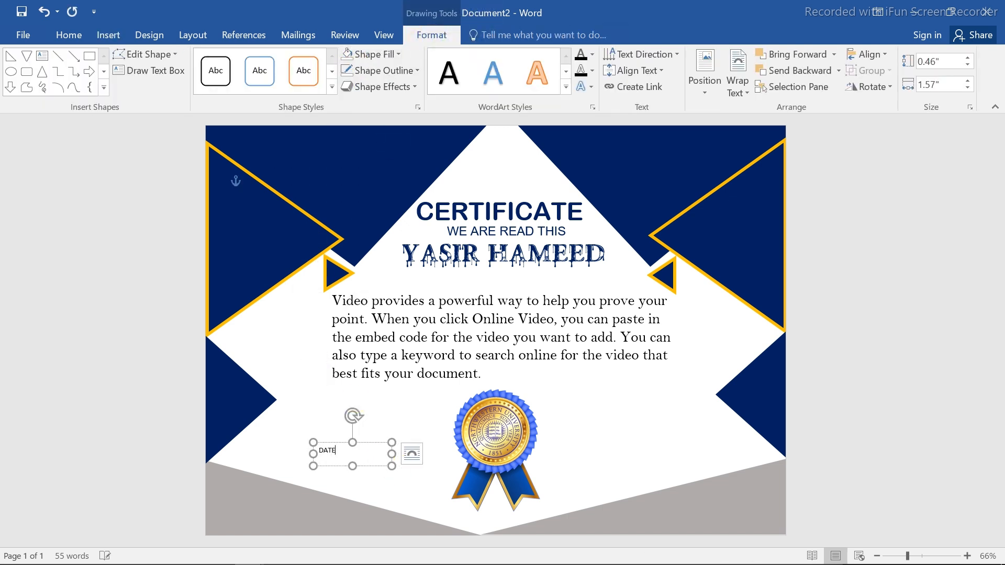
click(78, 33)
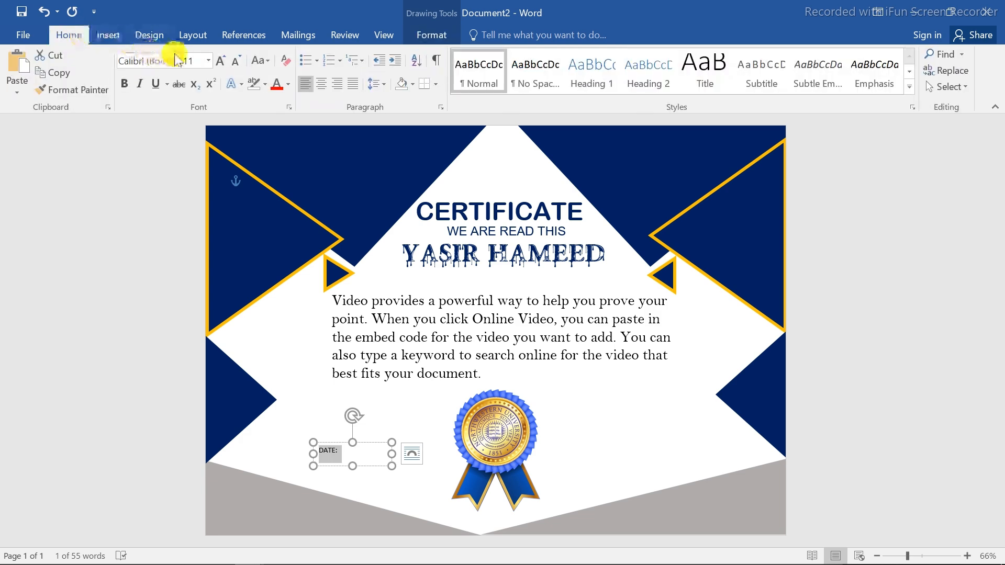
click(176, 61)
click(159, 146)
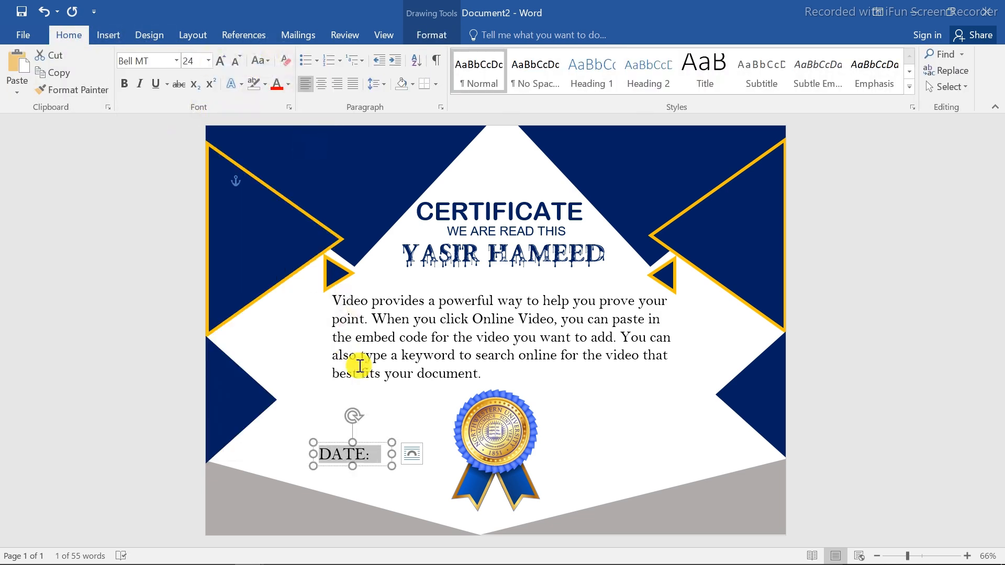
click(393, 400)
click(108, 35)
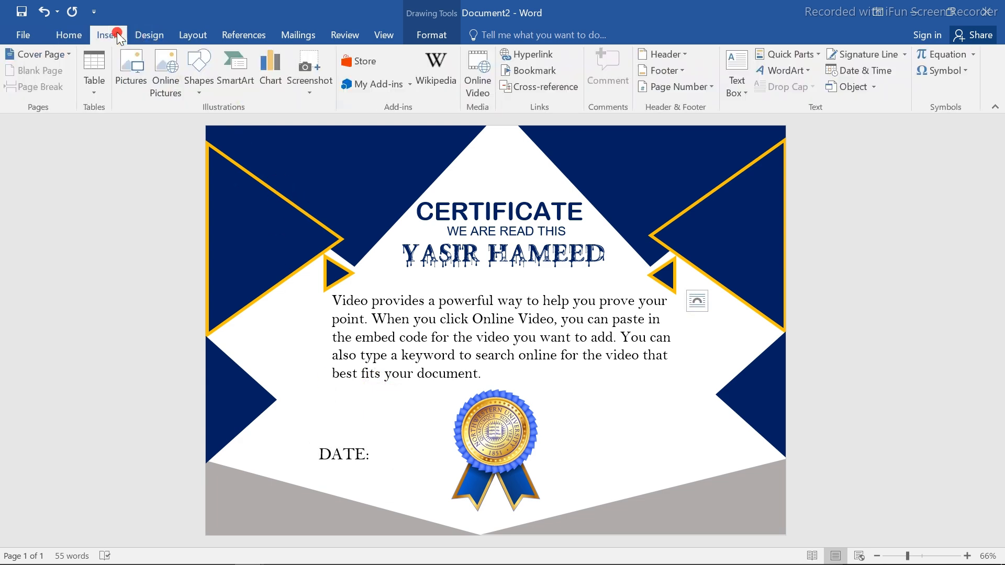
Step: Draw a solid black line above the DATE: label
click(201, 97)
click(236, 124)
drag(324, 444, 430, 442)
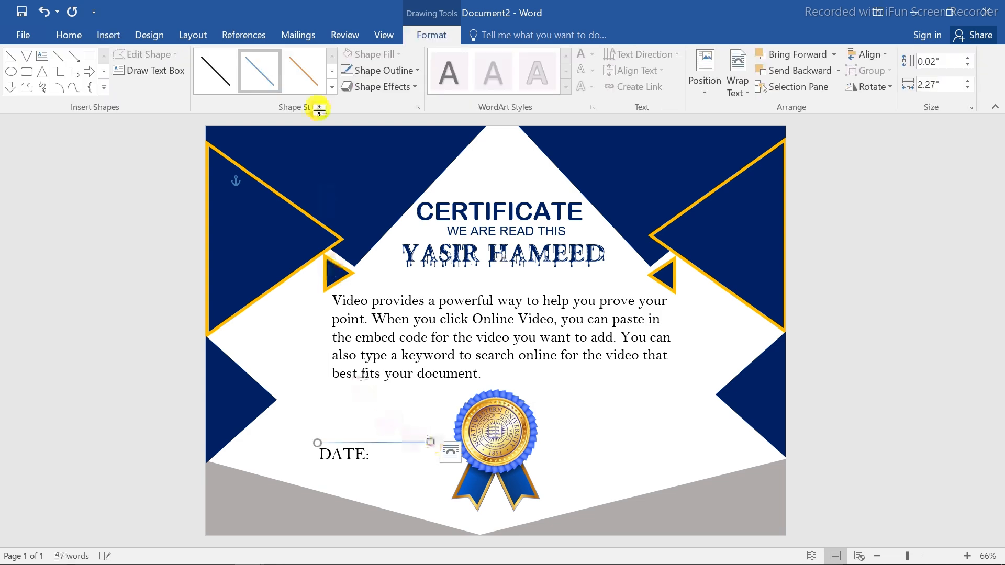
click(332, 83)
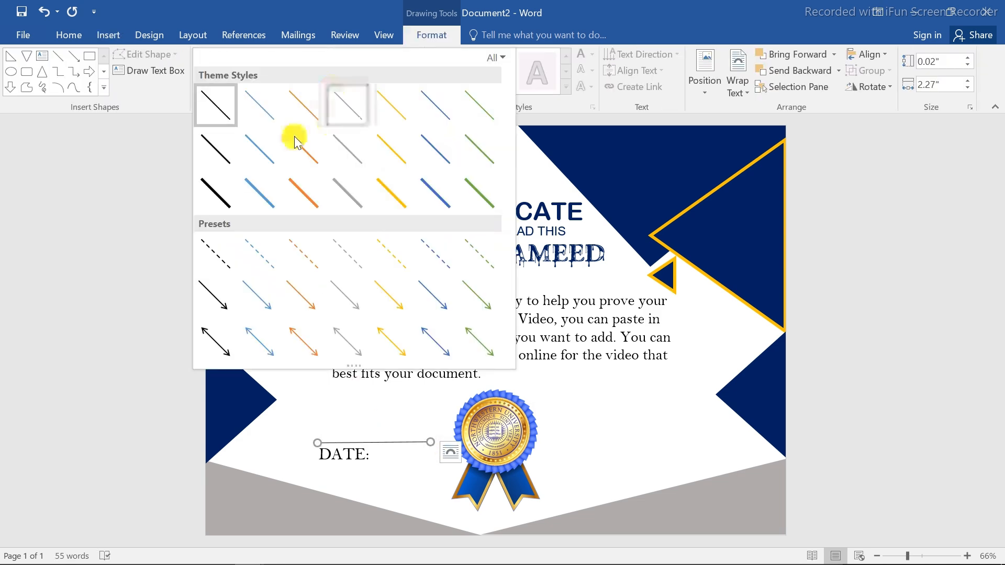
click(218, 148)
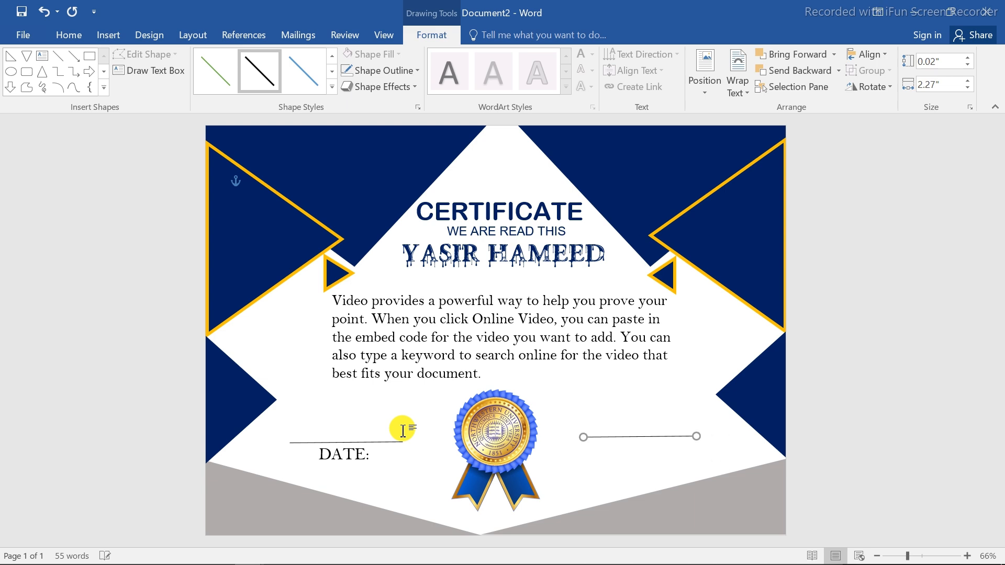
Step: Duplicate the DATE: label under the right-hand line as a 'SIGN:' label
click(343, 455)
click(370, 449)
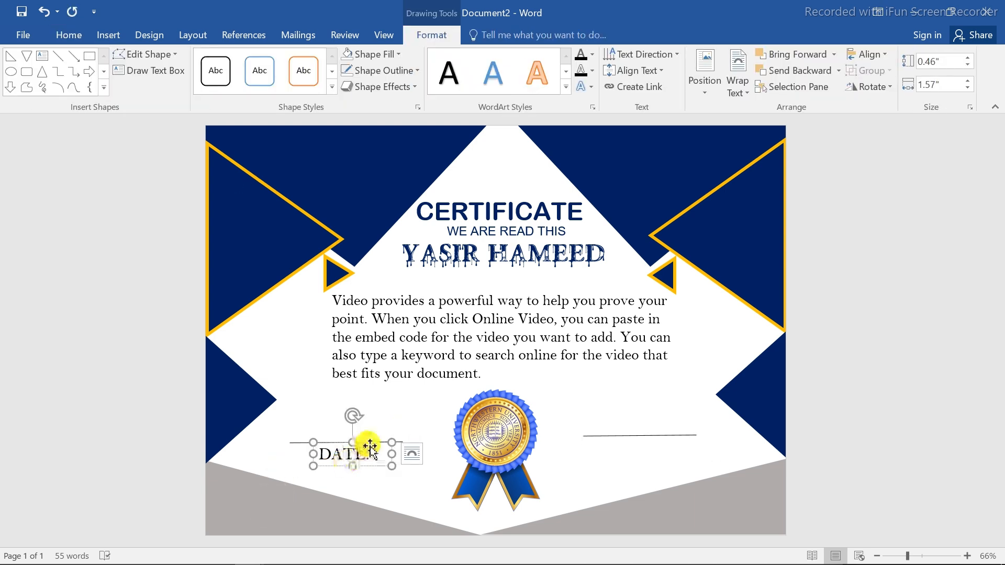
drag(372, 448, 646, 440)
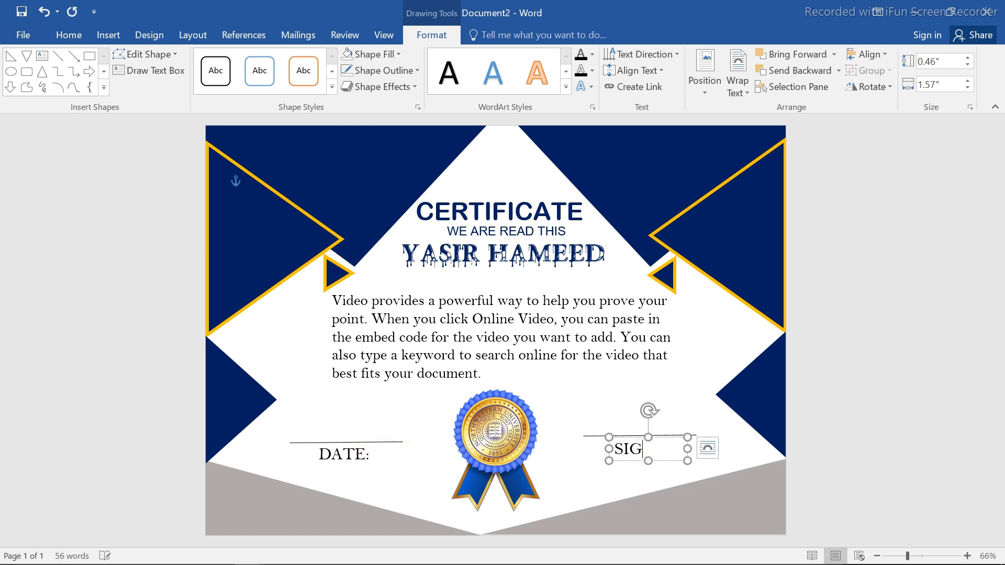
click(606, 480)
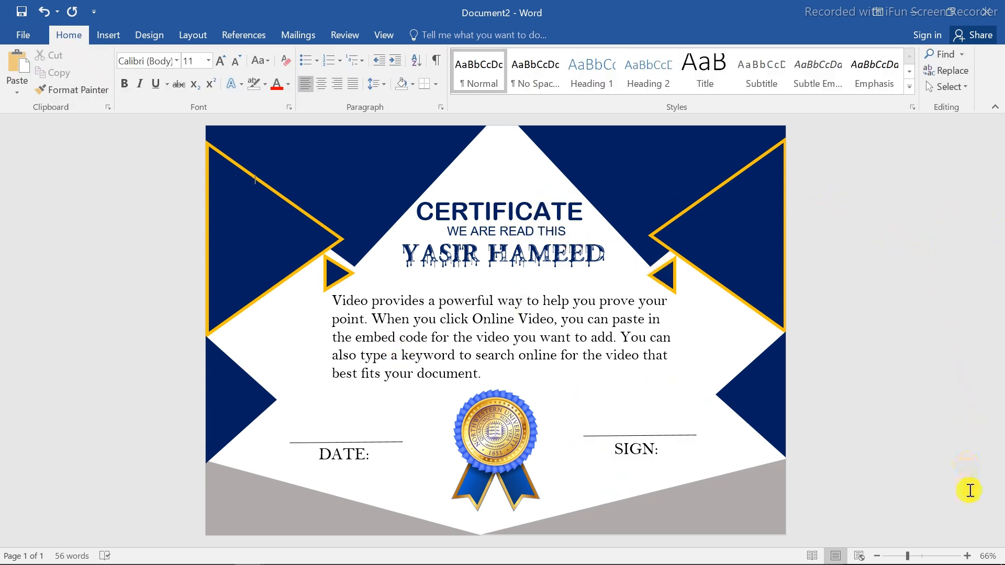
drag(908, 560, 921, 558)
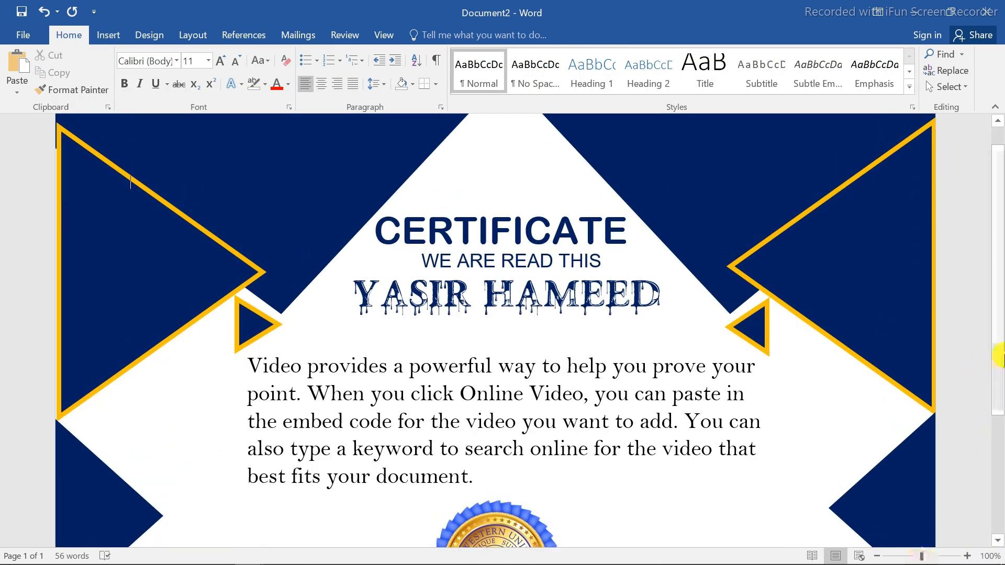
drag(999, 324, 998, 240)
scroll(998, 284, down, 5)
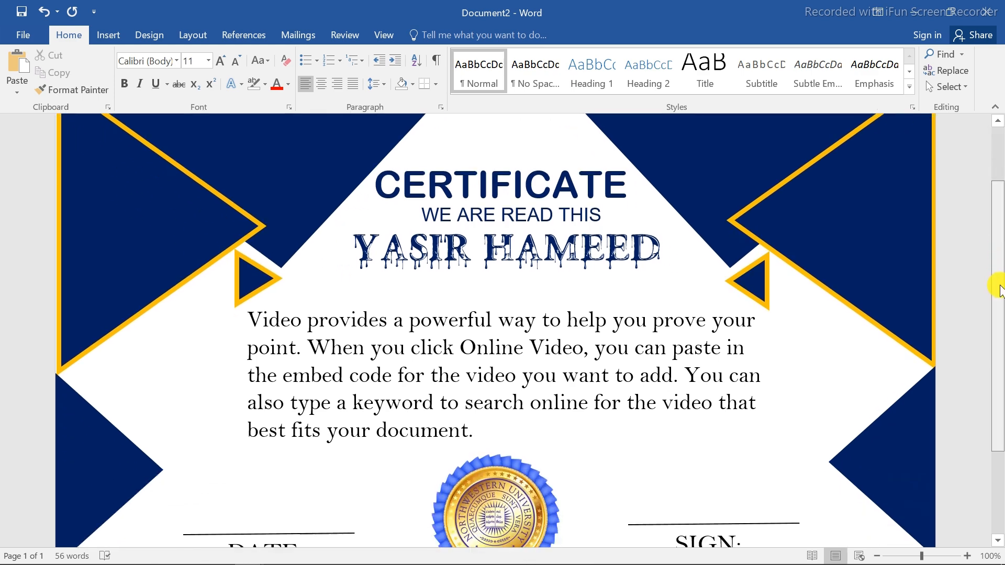
scroll(998, 285, up, 5)
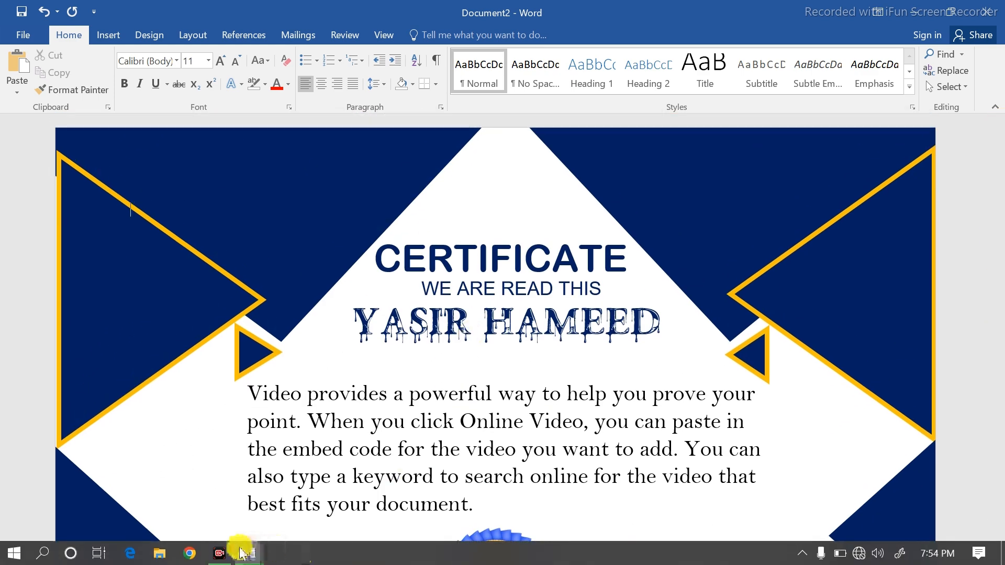